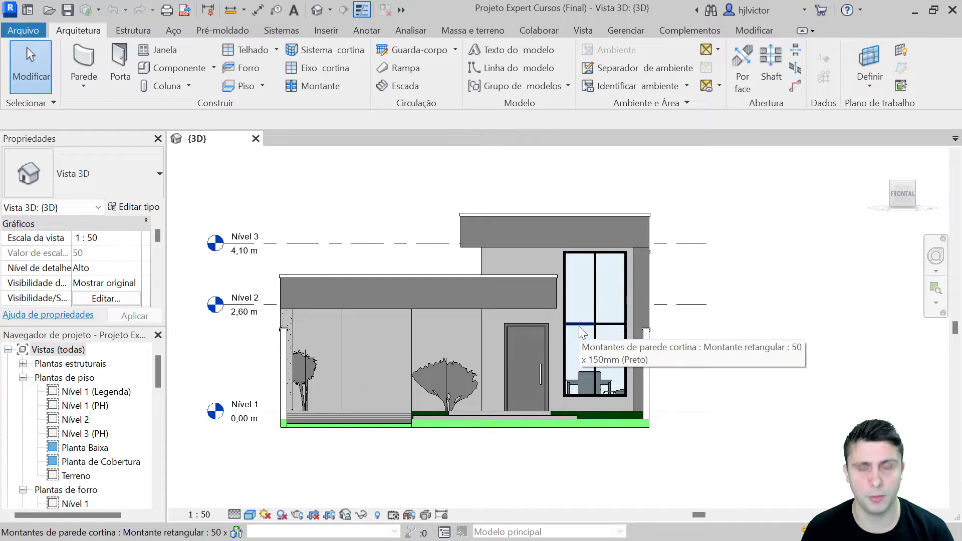
Orbit and zoom the 3D view to an elevated angle on the black-mullioned curtain wall
mouse_move(707, 372)
left_mouse_down()
mouse_move(714, 408)
mouse_move(693, 367)
left_mouse_up()
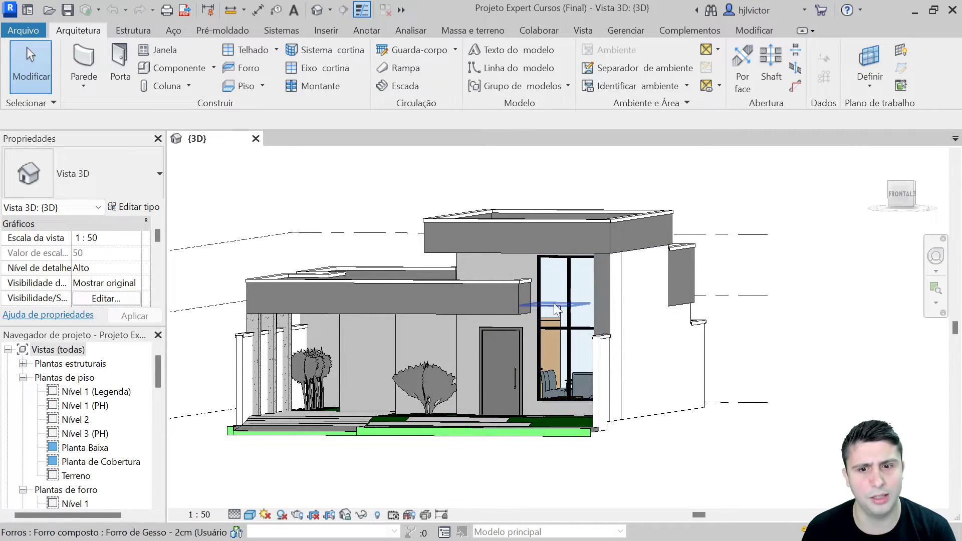
scroll(553, 307, "up", 1)
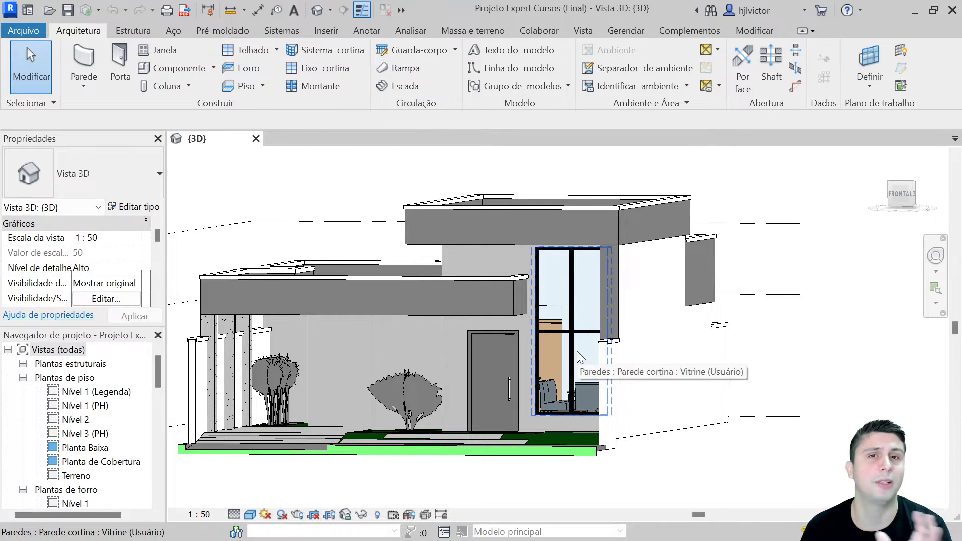
mouse_move(548, 391)
middle_mouse_down("shift")
mouse_move(525, 402)
mouse_move(598, 435)
mouse_move(536, 440)
mouse_move(552, 419)
mouse_move(538, 405)
middle_mouse_up("shift")
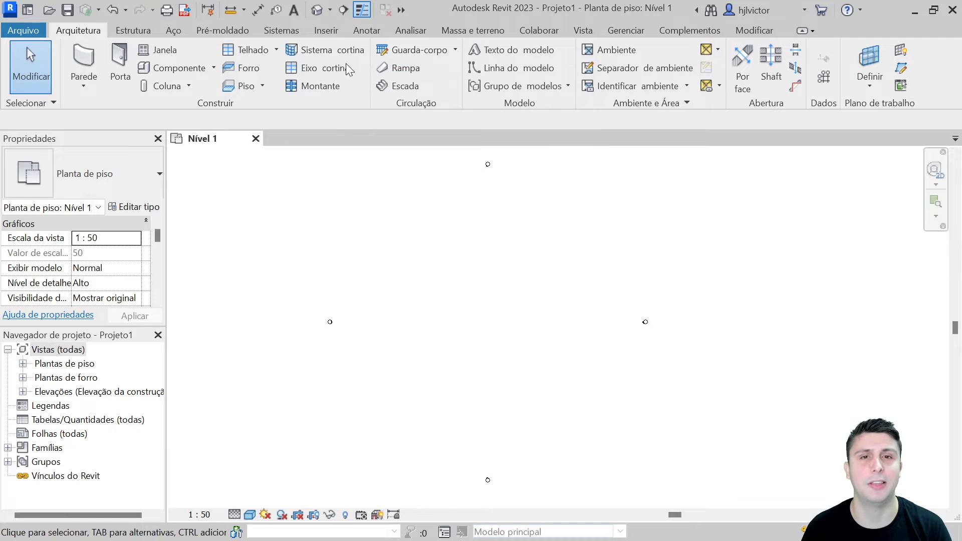
Start the Parede tool and browse the wall type list to the curtain types
left_click(83, 84)
left_click(104, 110)
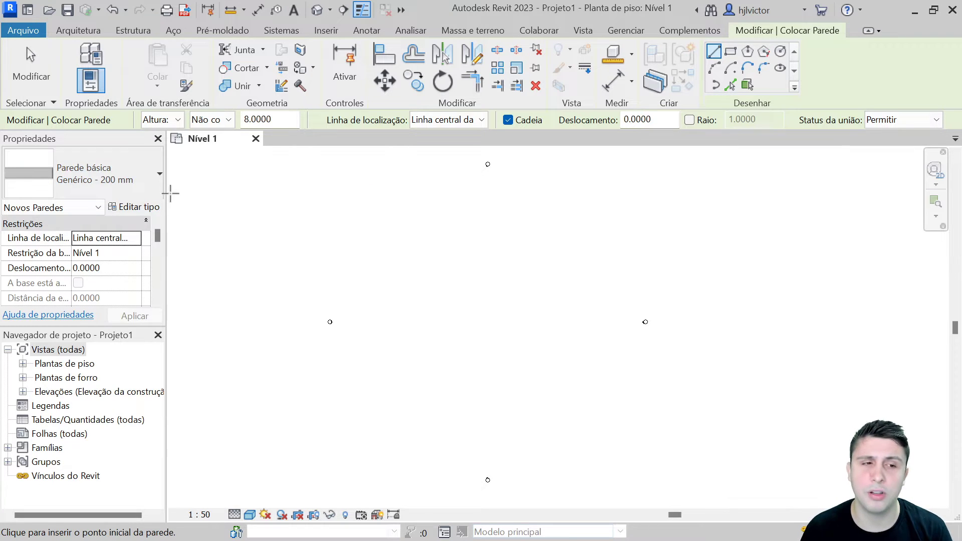
left_click(112, 180)
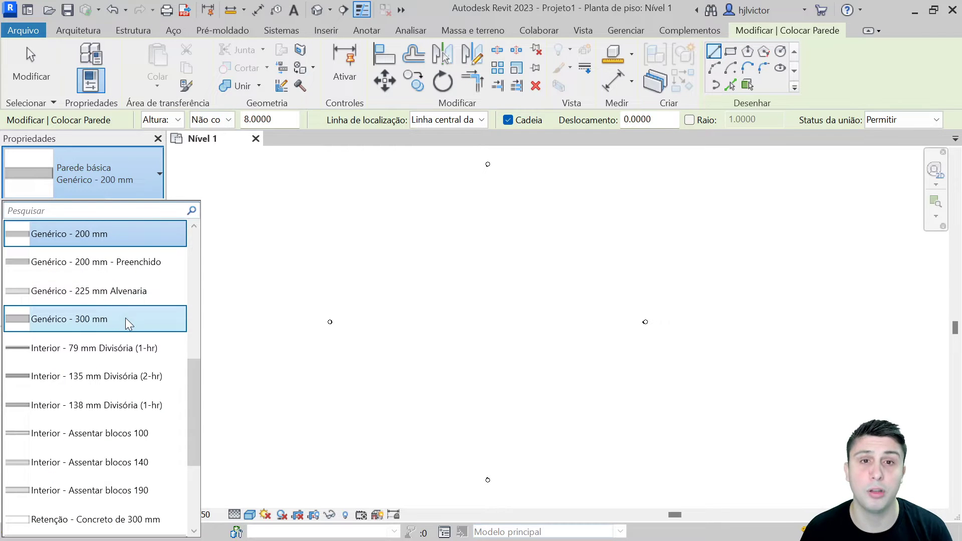
scroll(125, 317, "down", 2)
scroll(125, 333, "down", 1)
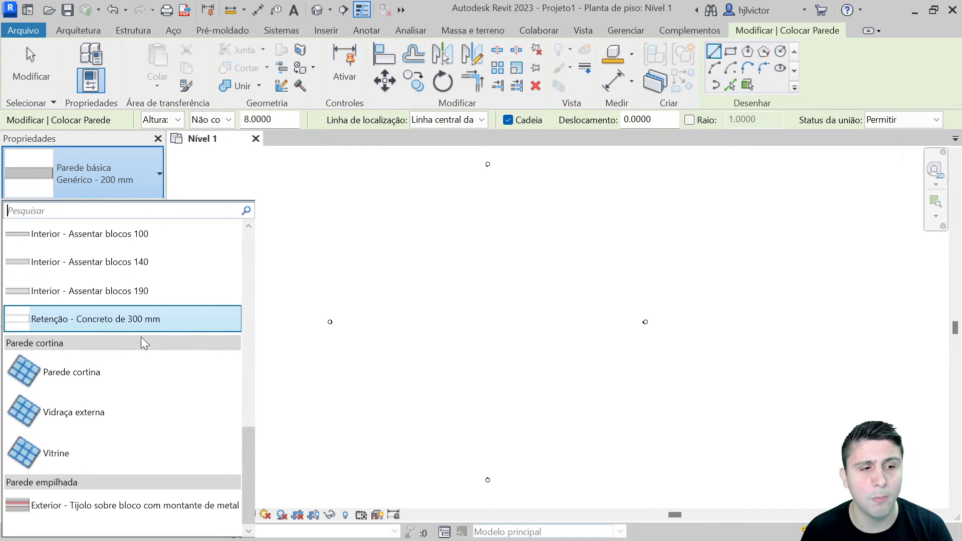
scroll(139, 337, "up", 2)
scroll(134, 332, "down", 1)
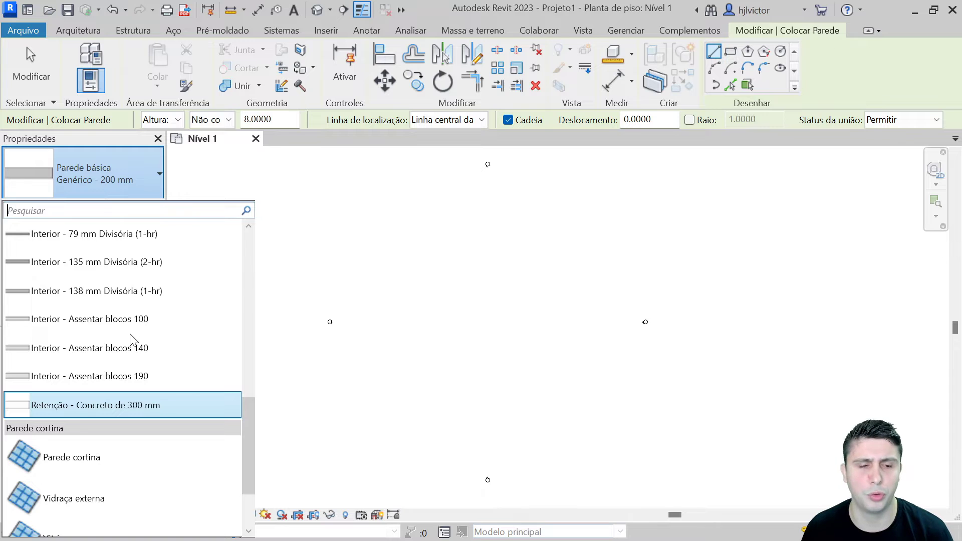
scroll(143, 331, "down", 1)
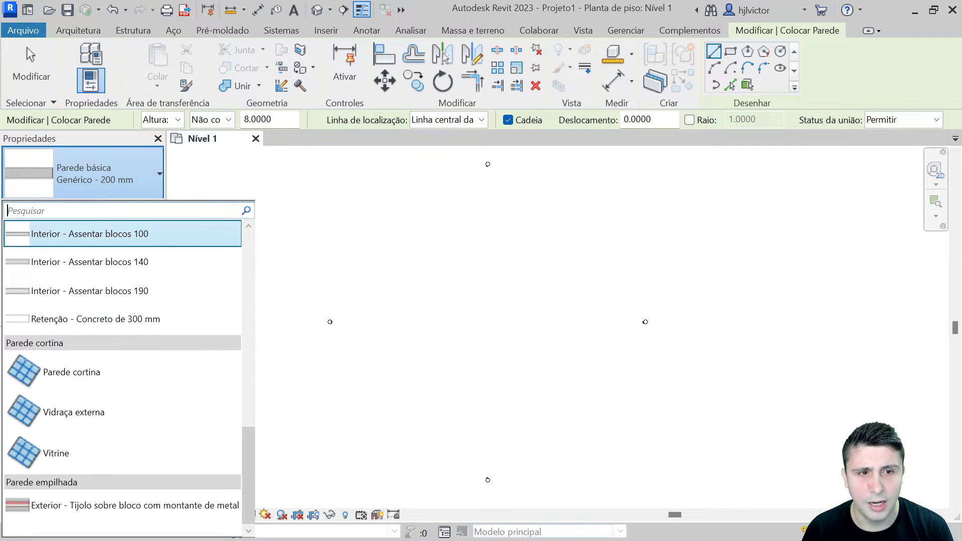
double_click(261, 119)
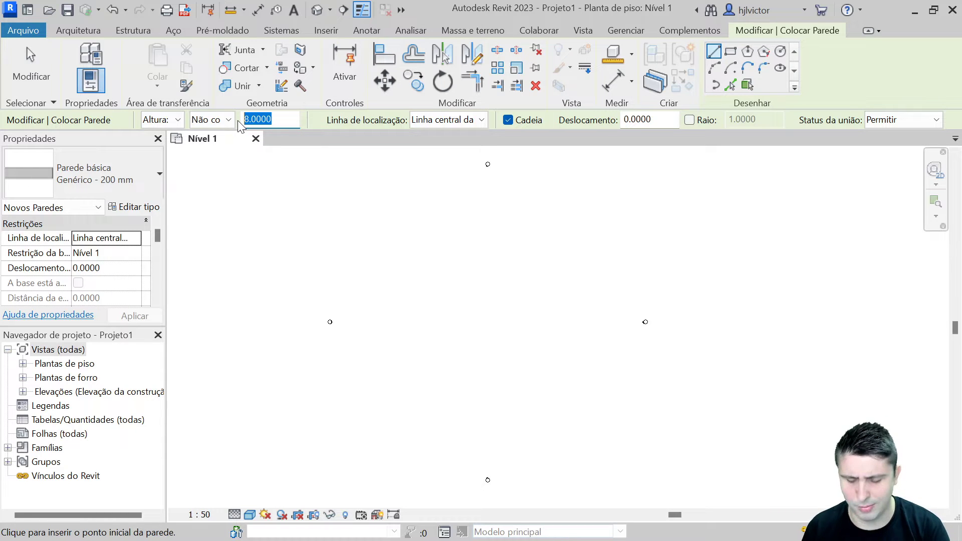
Set wall height to 3 and draw a 5.0000-long Parede cortina wall
type("3")
key("Return")
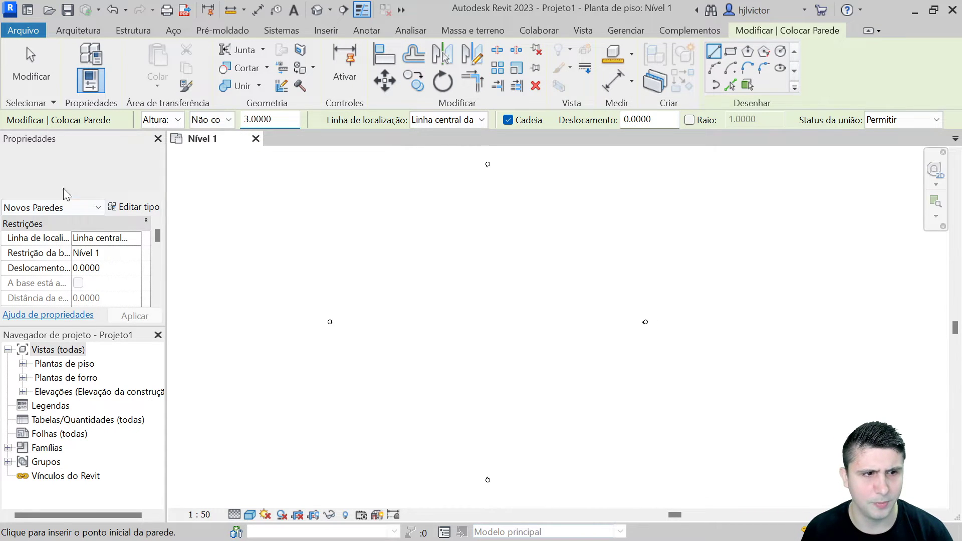
left_click(75, 185)
scroll(92, 324, "down", 3)
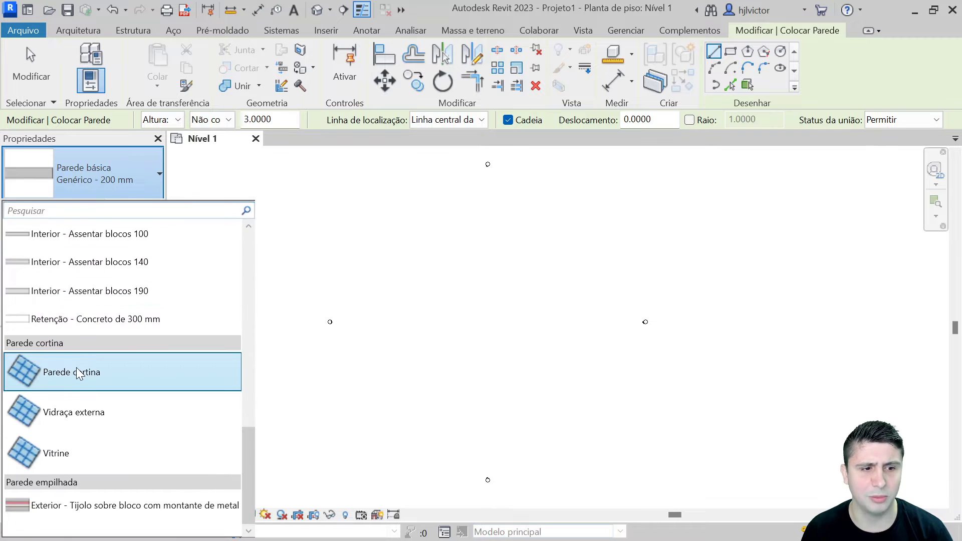
left_click(86, 371)
scroll(401, 322, "up", 1)
scroll(387, 318, "up", 1)
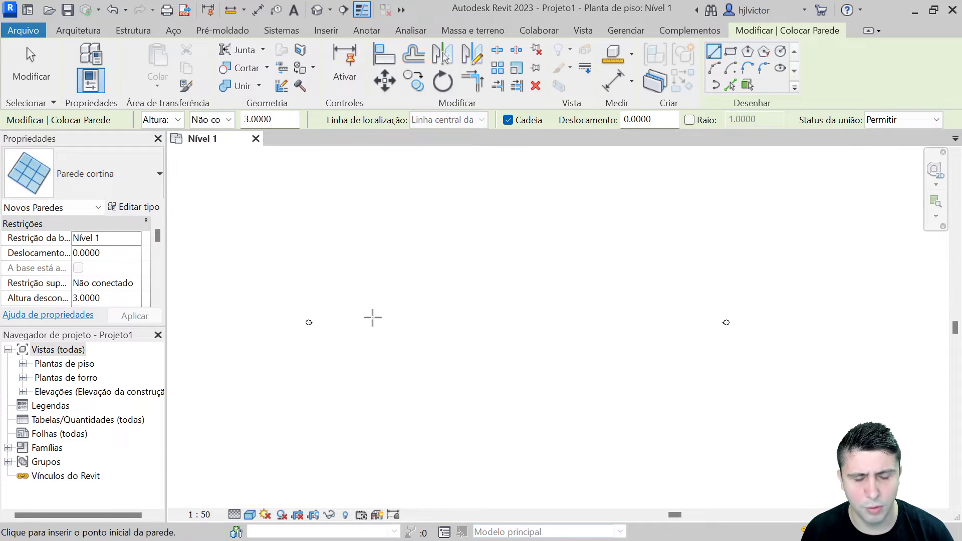
left_click(372, 318)
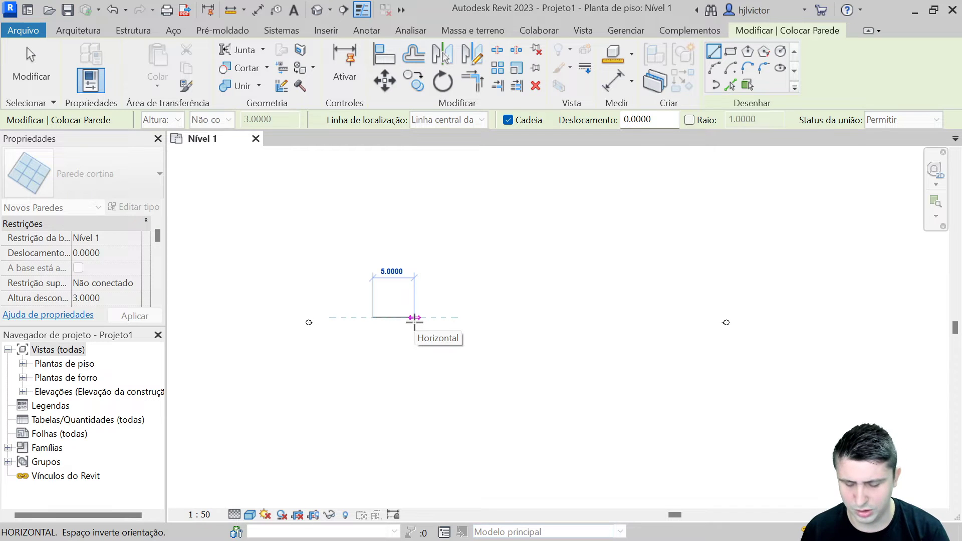
left_click(414, 317)
key("Escape")
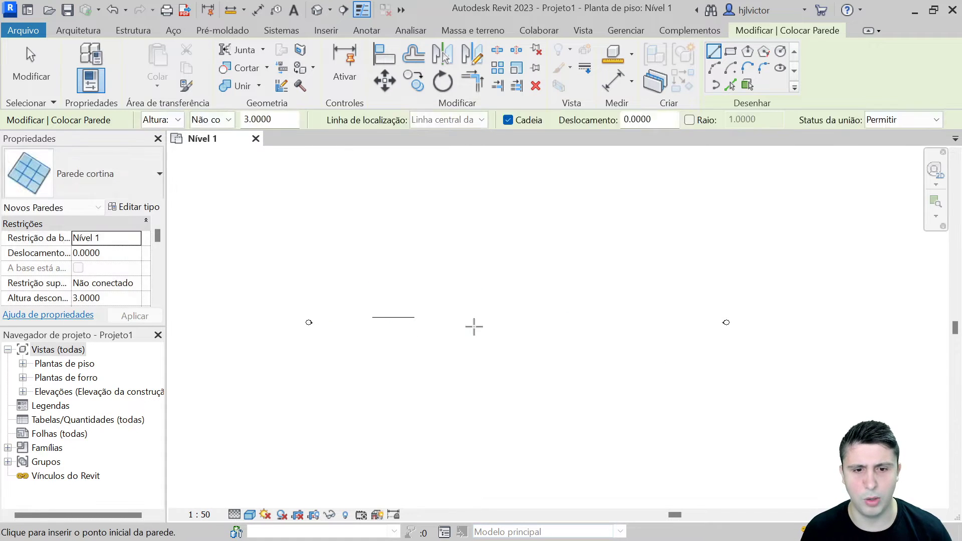
key("Escape")
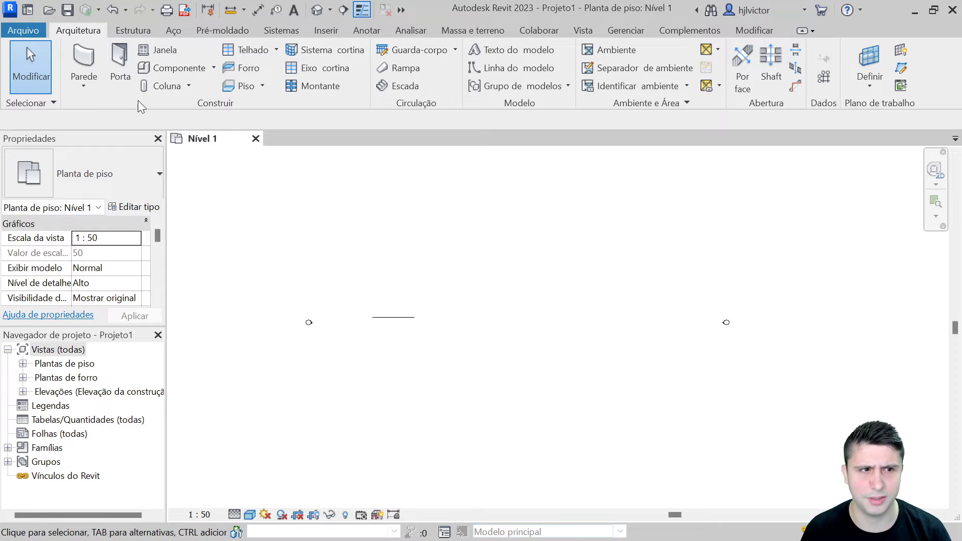
Draw a 5 m Vidraça externa curtain wall next to the first
left_click(85, 86)
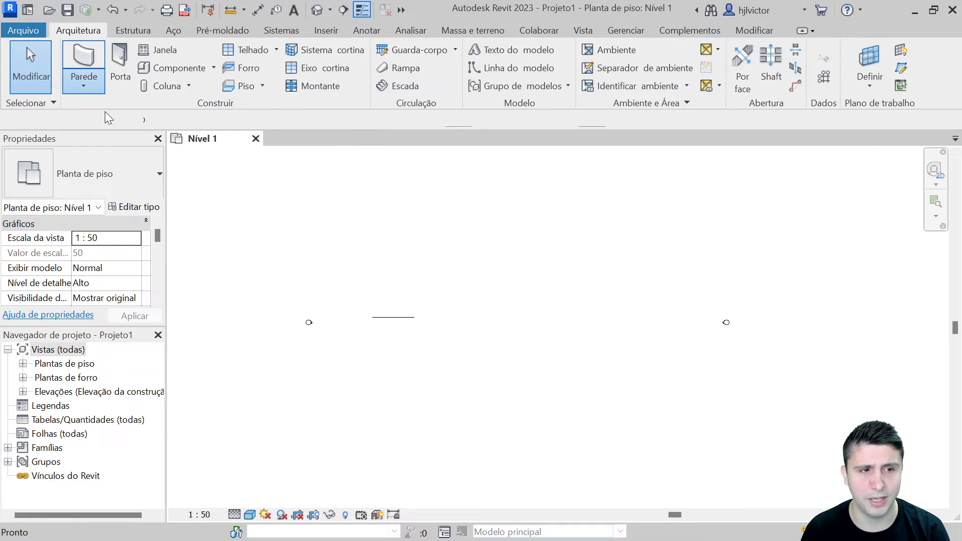
left_click(100, 175)
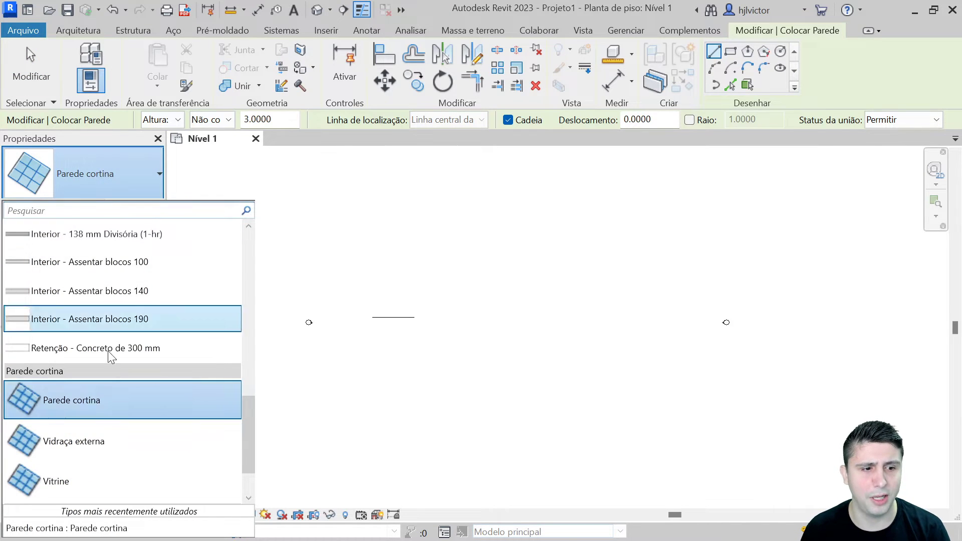
left_click(95, 442)
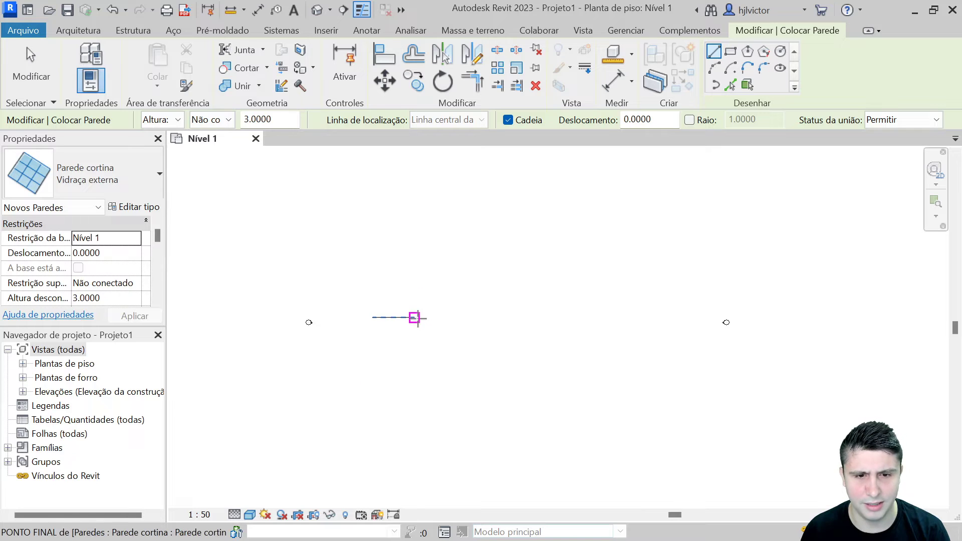
left_click(430, 318)
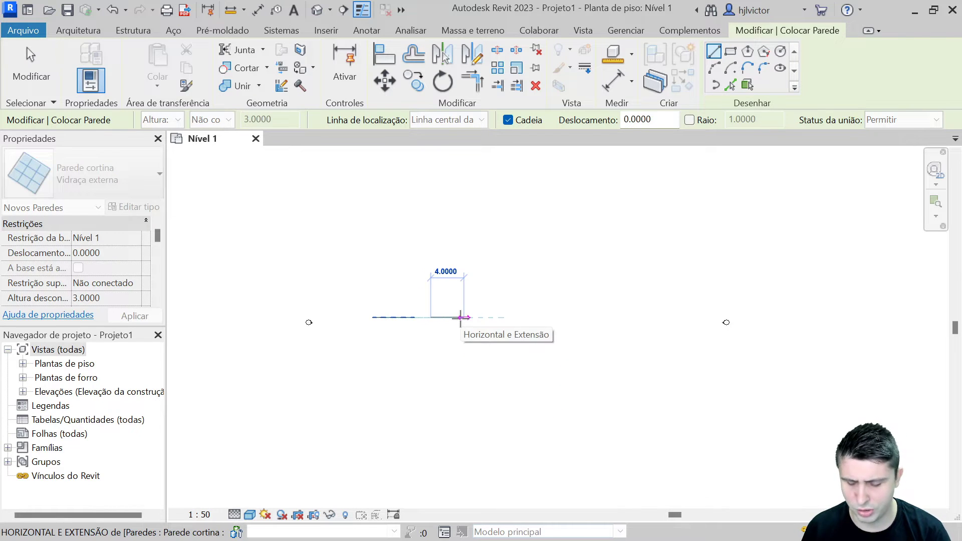
type("5")
key("Return")
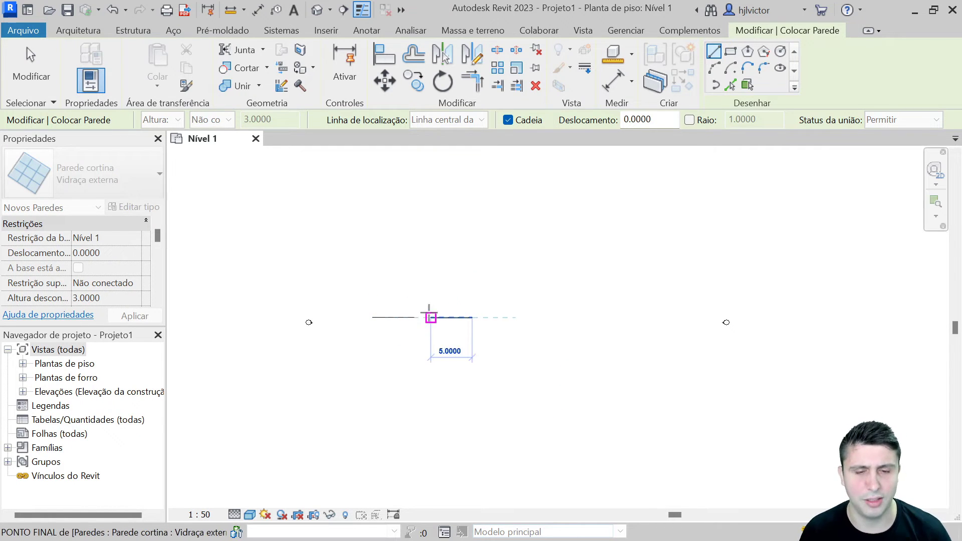
key("Escape")
key("Escape")
scroll(466, 339, "up", 2)
scroll(434, 335, "up", 3)
scroll(426, 330, "down", 1)
scroll(379, 317, "up", 2)
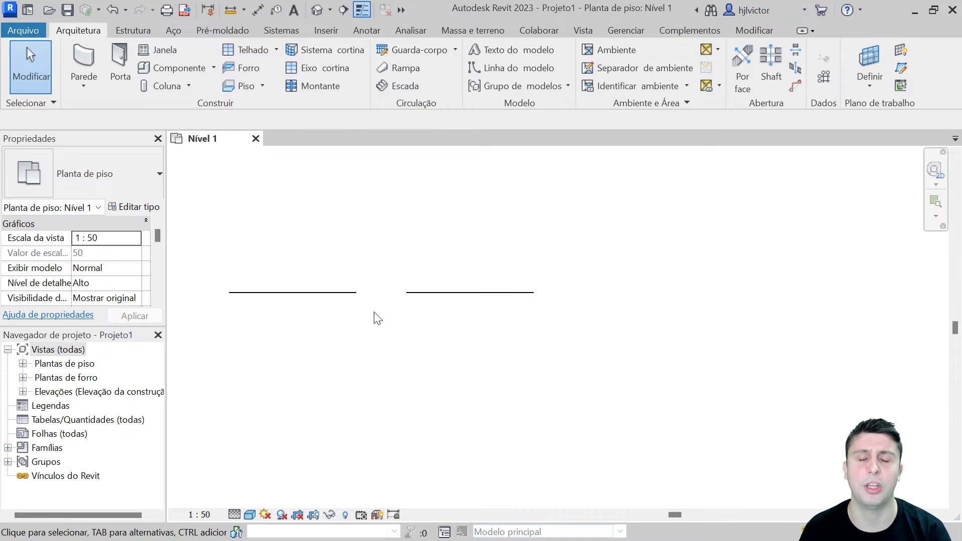
Draw a third 5 m curtain wall of type Vitrine beside the others
left_click(87, 77)
left_click(114, 116)
left_click(116, 175)
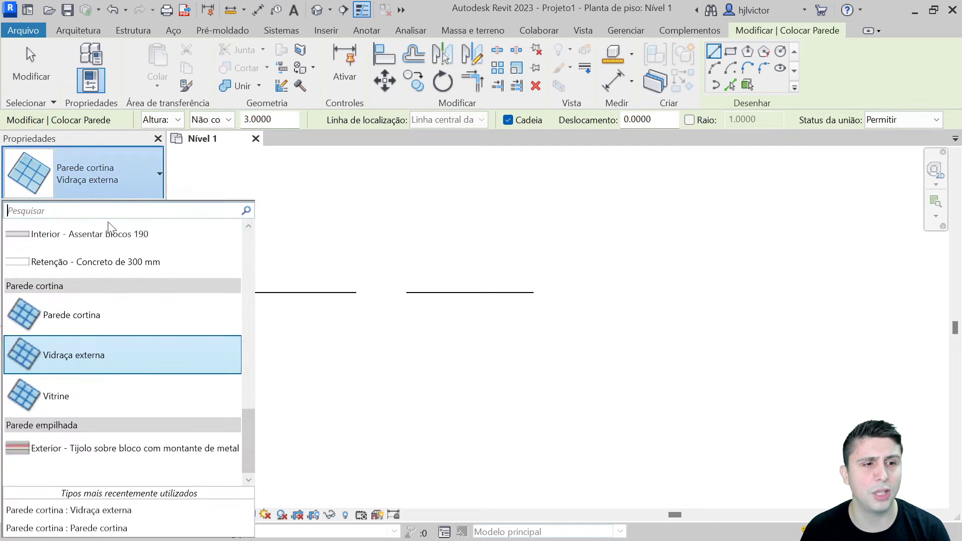
left_click(85, 396)
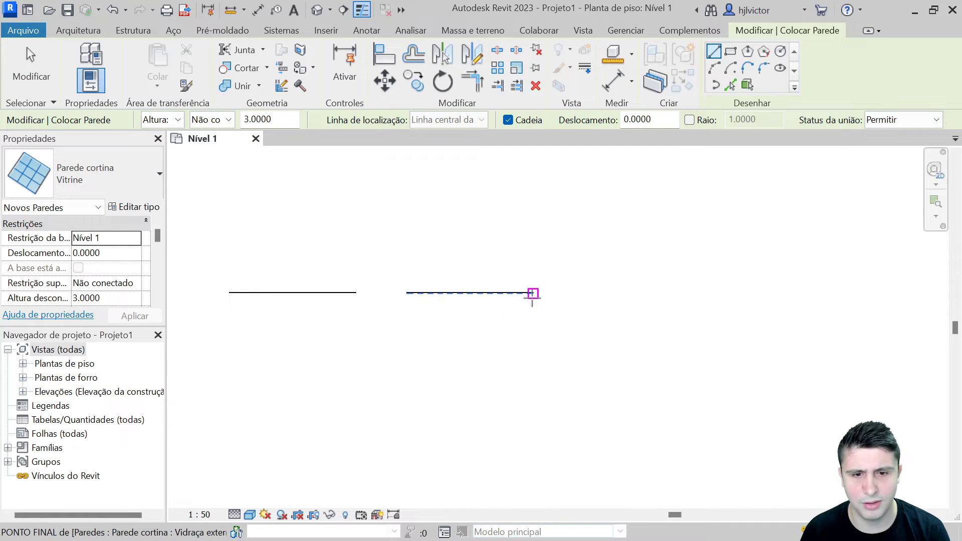
left_click(604, 293)
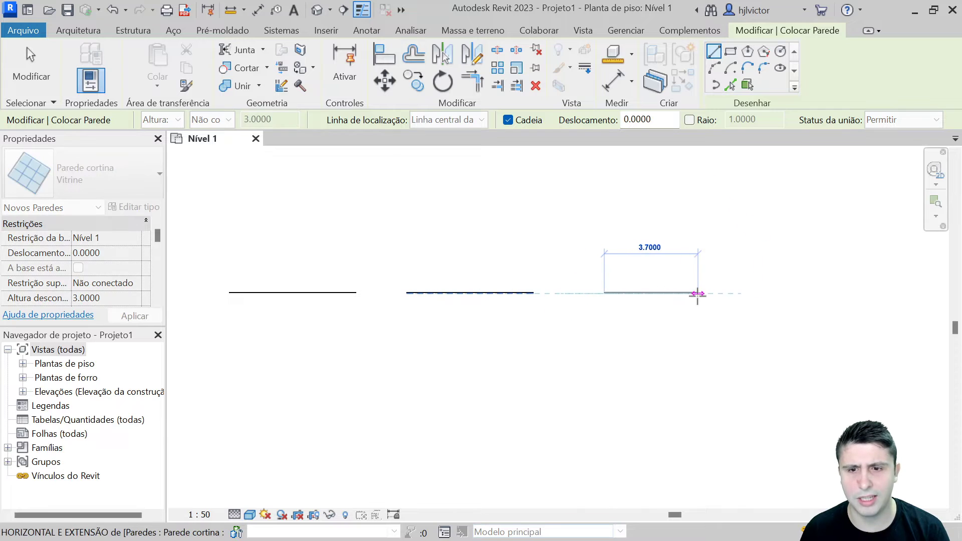
type("5")
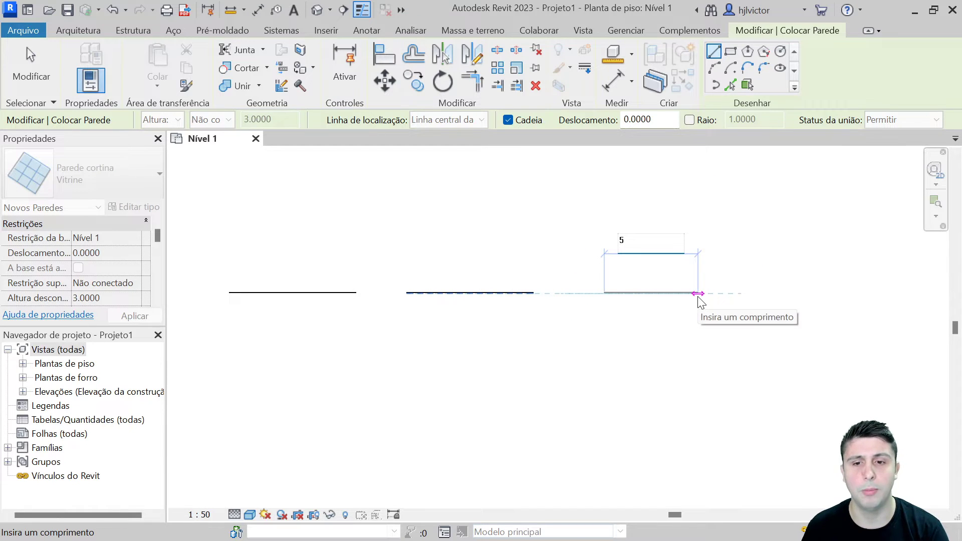
key("Return")
key("Escape")
key("Escape")
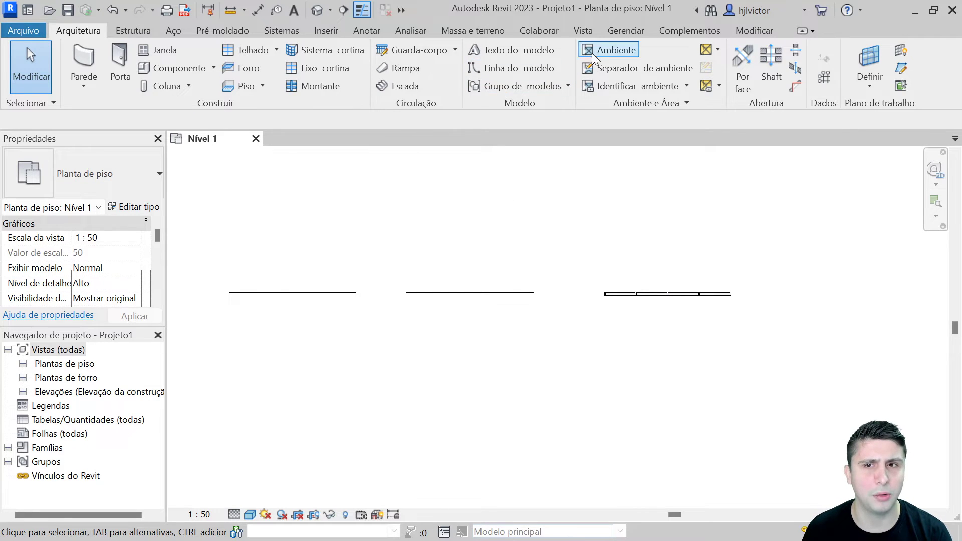
left_click(623, 32)
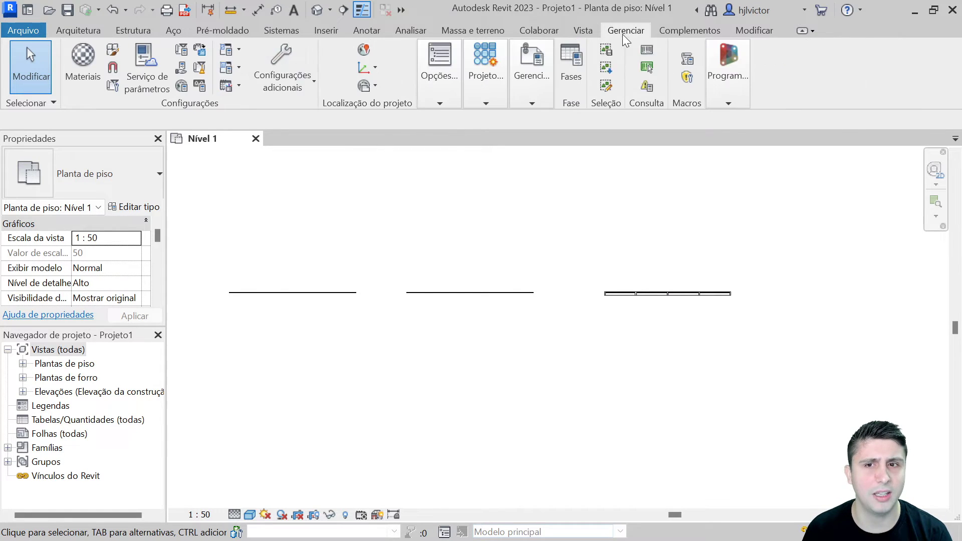
left_click(199, 86)
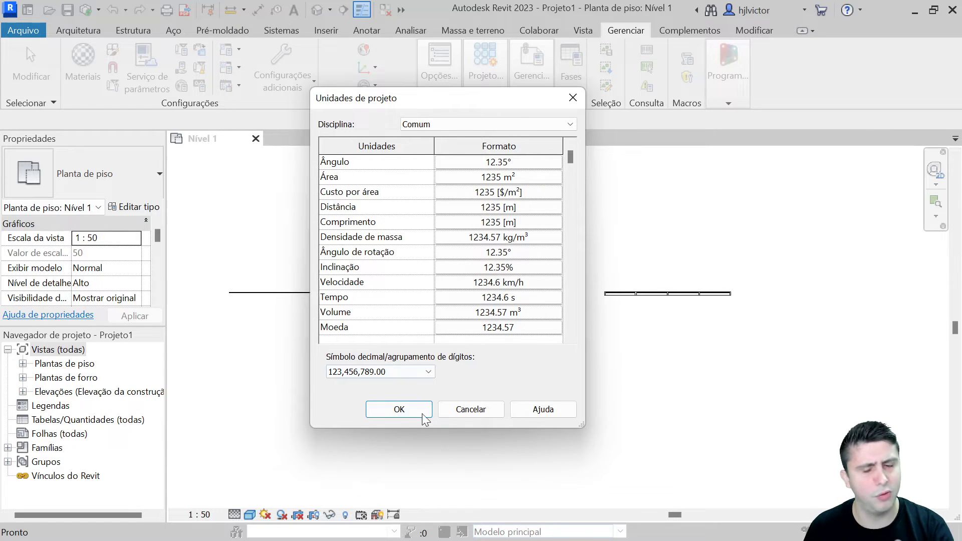
left_click(464, 415)
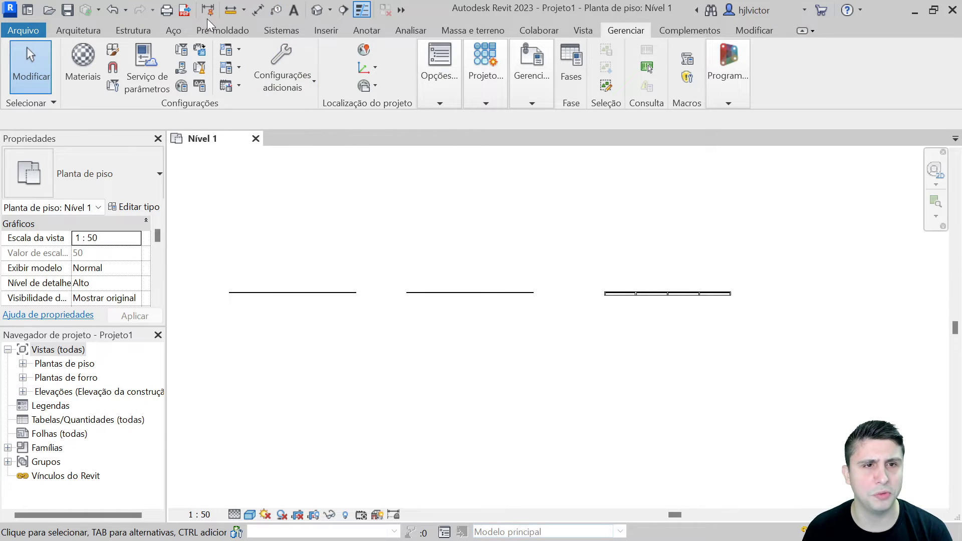
left_click(316, 10)
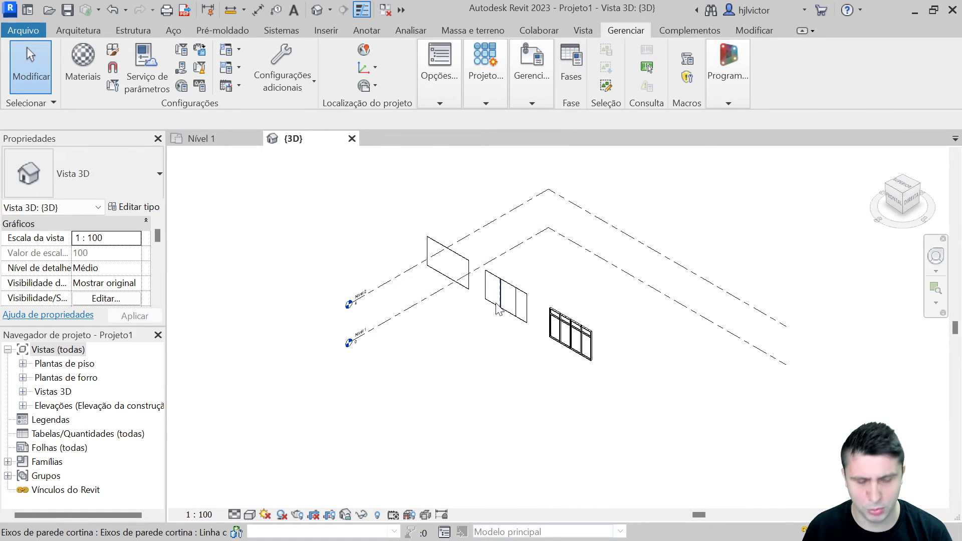
Orbit and zoom the 3D view to a near-frontal view of the walls
mouse_move(480, 405)
middle_mouse_down("shift")
mouse_move(554, 370)
mouse_move(588, 334)
middle_mouse_up("shift")
scroll(602, 314, "up", 1)
scroll(461, 310, "up", 3)
scroll(464, 260, "up", 2)
mouse_move(464, 260)
middle_mouse_down()
mouse_move(507, 200)
mouse_move(537, 187)
middle_mouse_up()
scroll(507, 200, "up", 1)
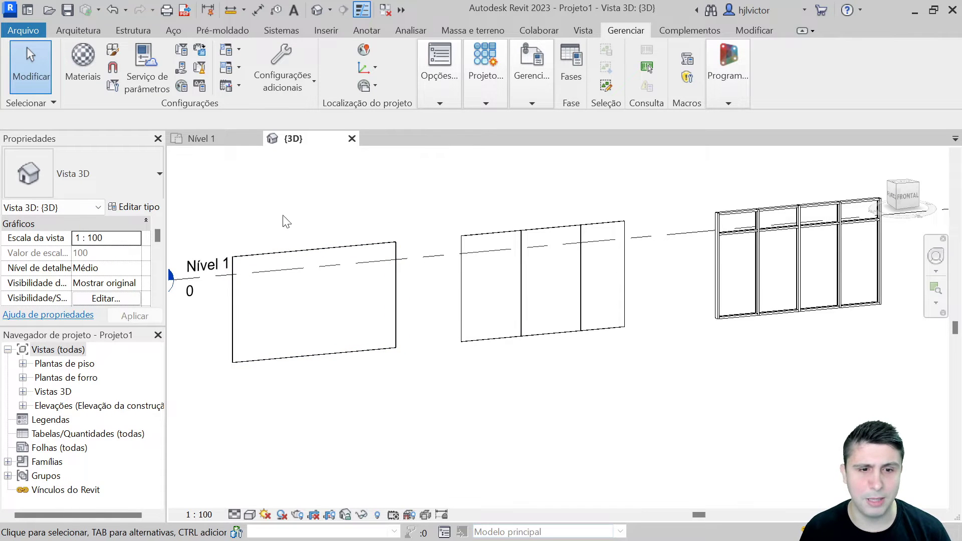
Select the left, middle and right curtain walls in turn to check their types
left_click(351, 246)
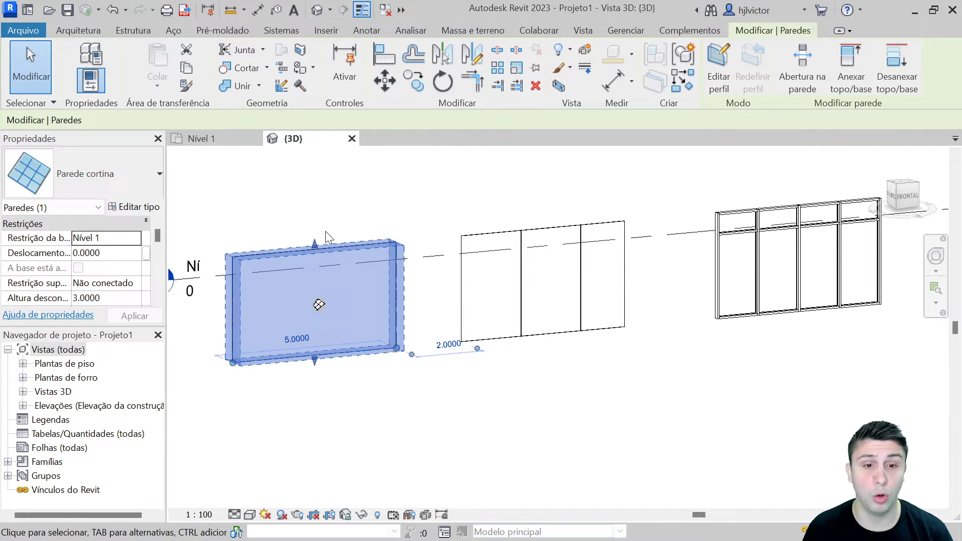
left_click(403, 215)
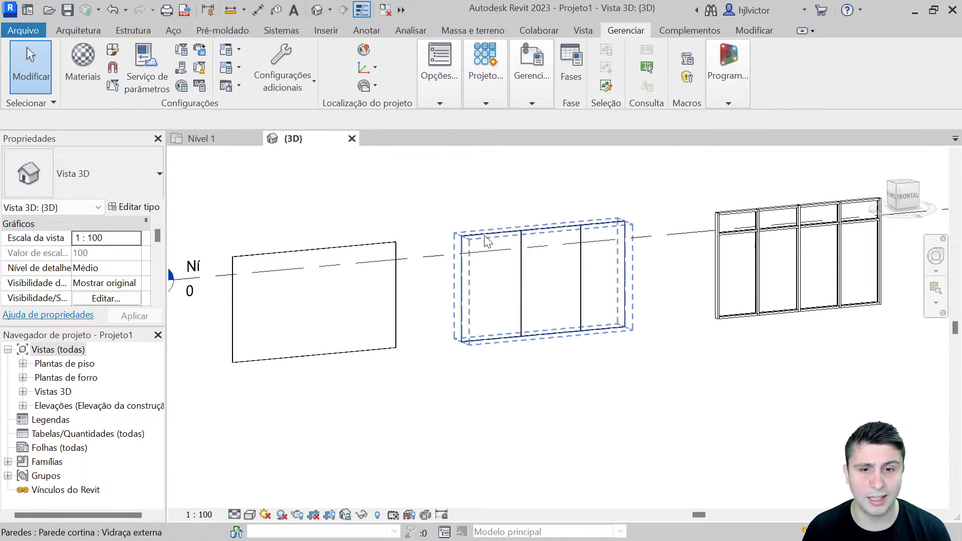
left_click(485, 238)
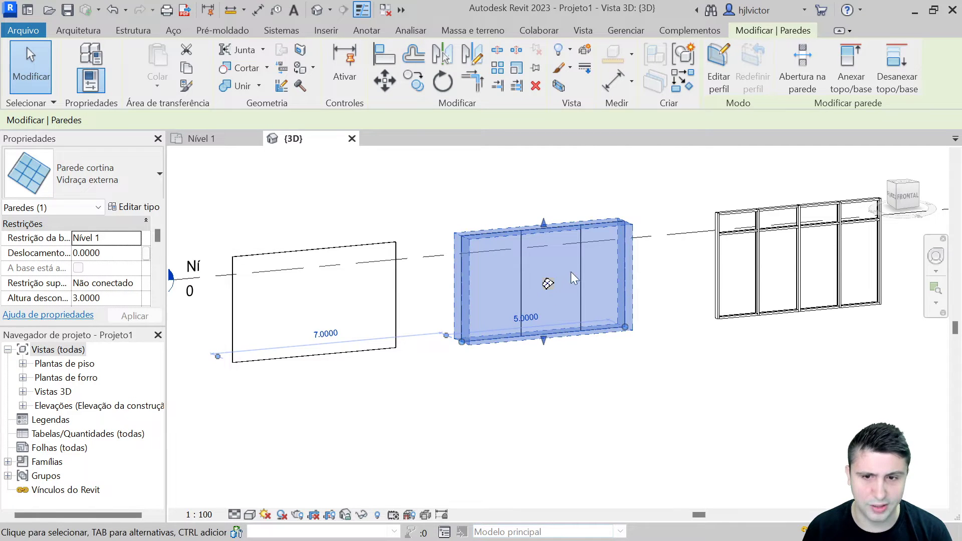
left_click(469, 207)
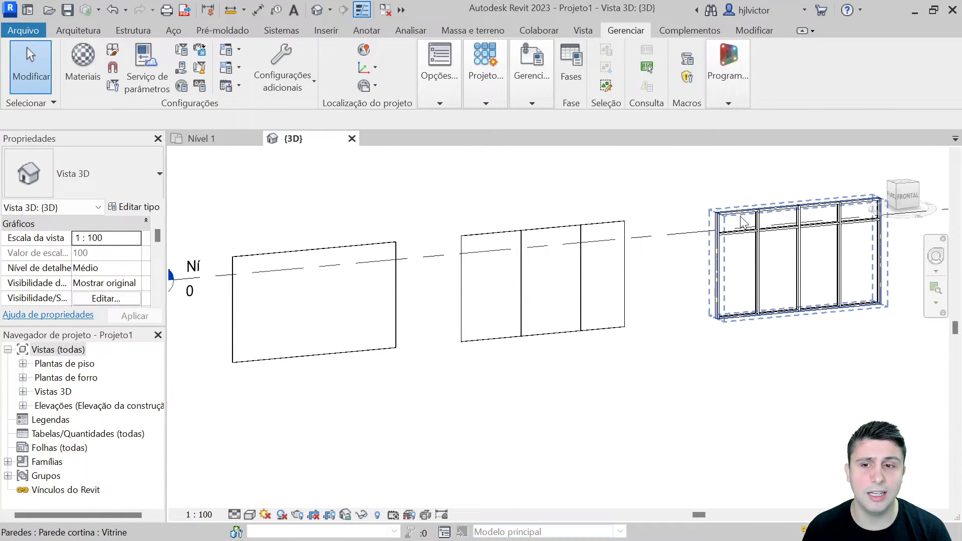
left_click(741, 217)
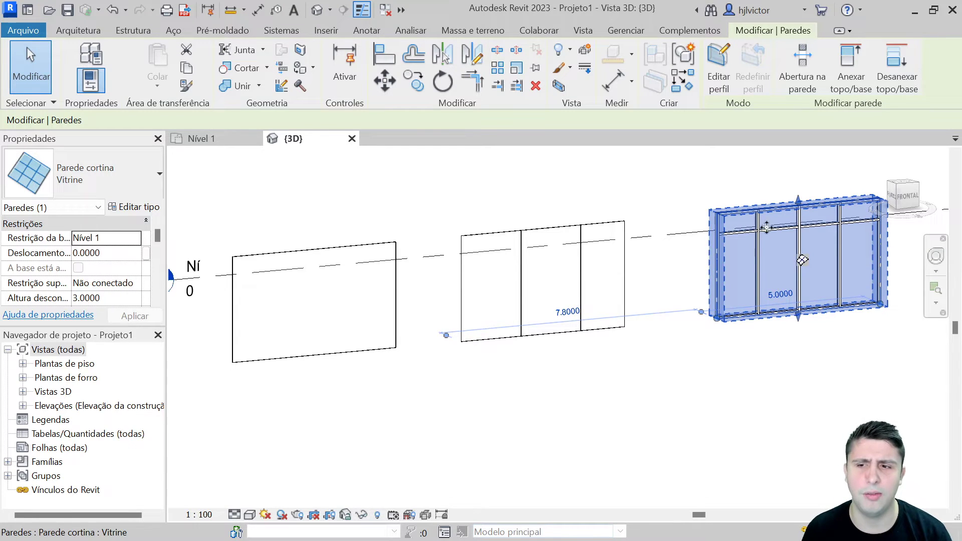
left_click(518, 193)
left_click(341, 247)
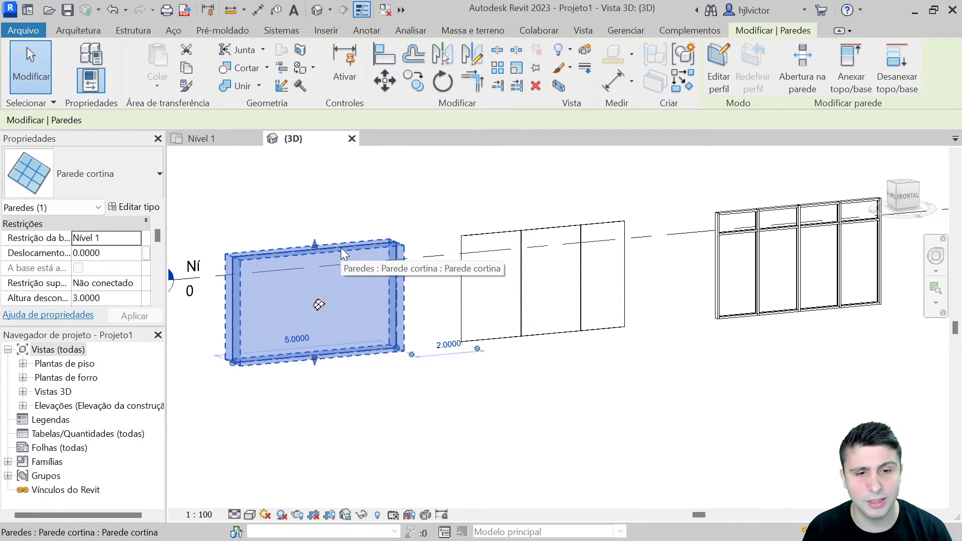
left_click(502, 238)
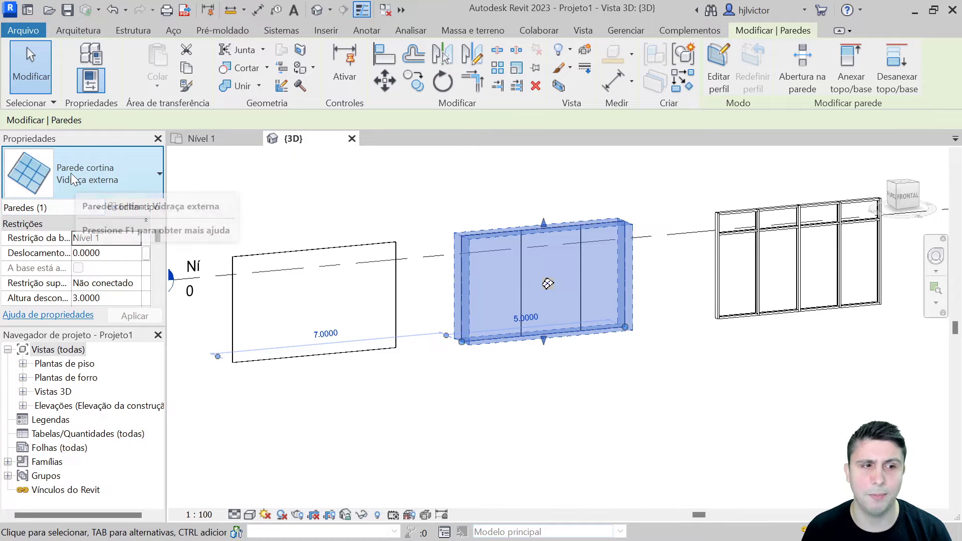
left_click(743, 217)
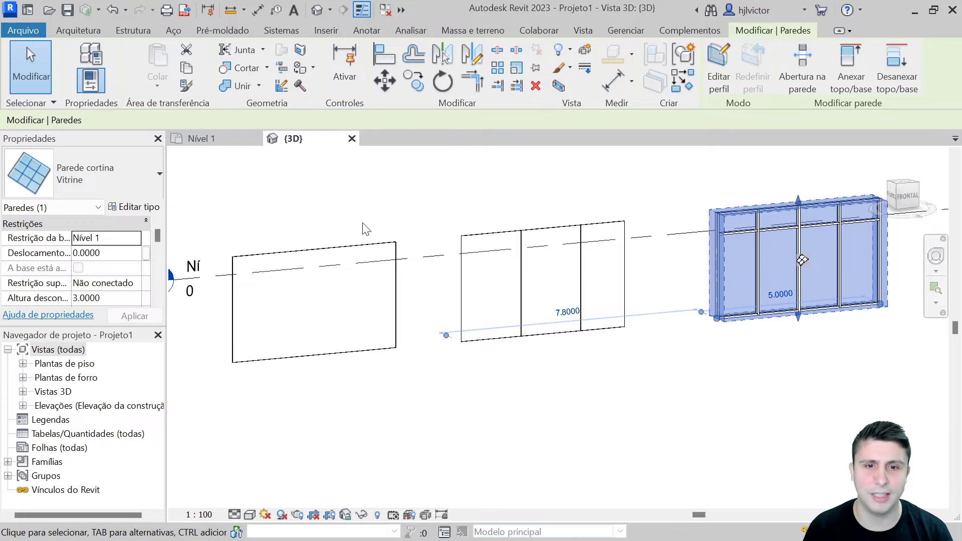
key("Escape")
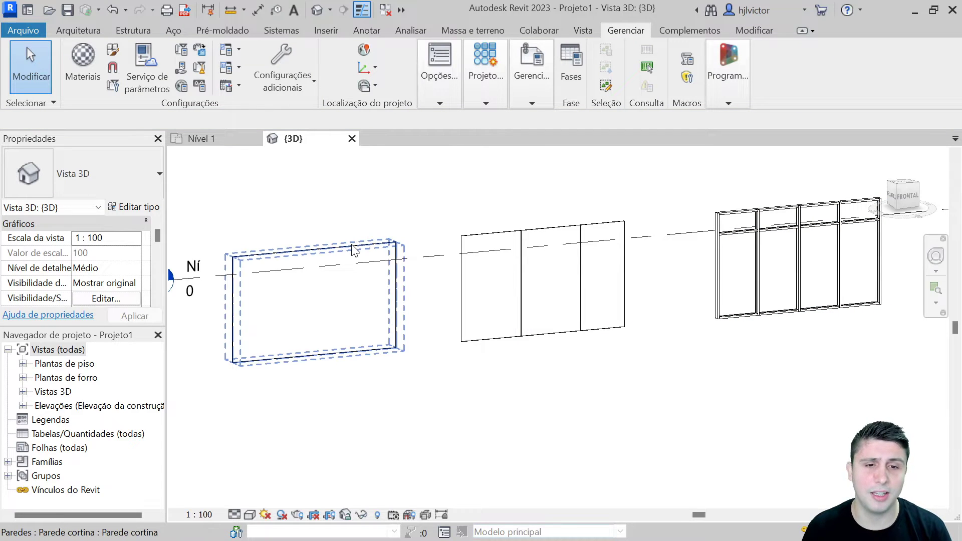
Pan over the walls, recheck each wall's selection, and return to Arquitetura
left_click(474, 242)
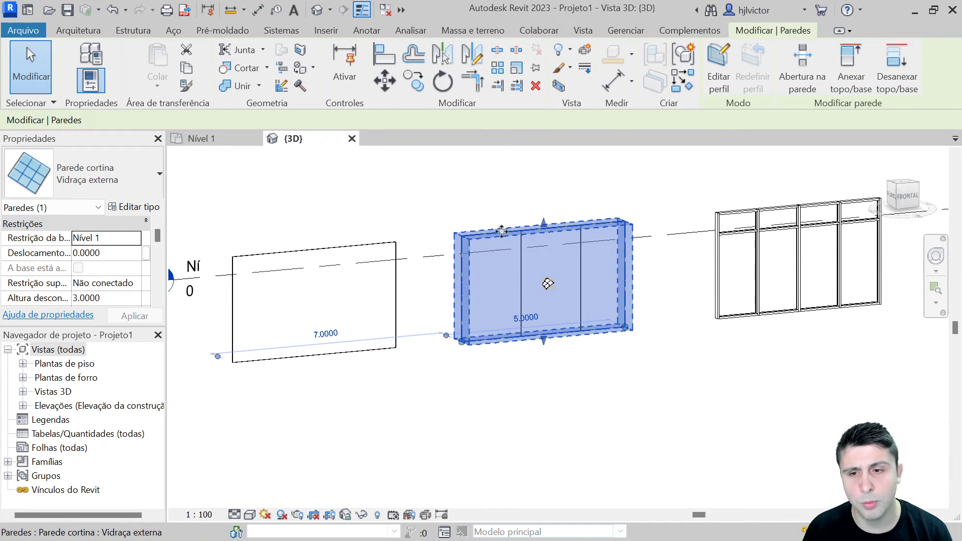
key("Escape")
scroll(727, 253, "up", 2)
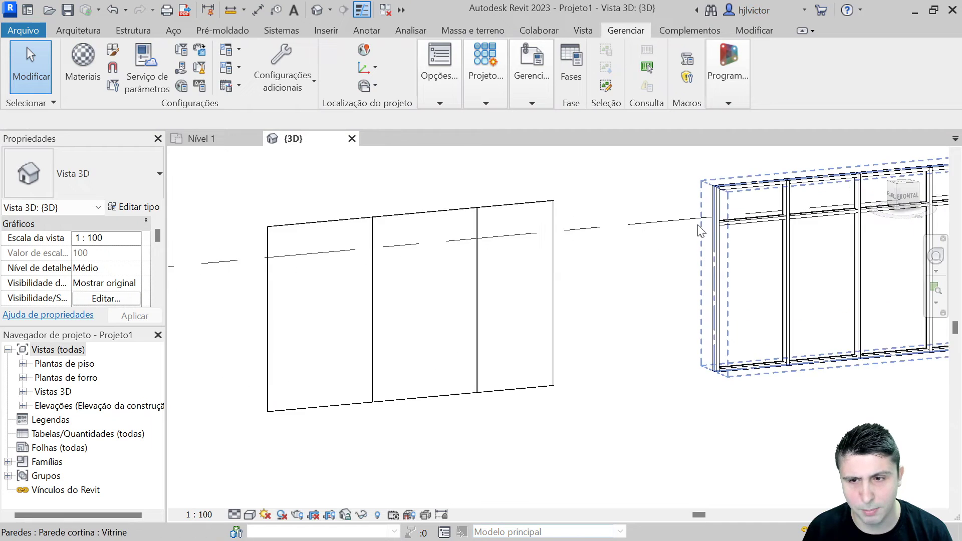
scroll(732, 193, "down", 2)
mouse_move(563, 184)
middle_mouse_down()
mouse_move(513, 200)
mouse_move(543, 197)
middle_mouse_up()
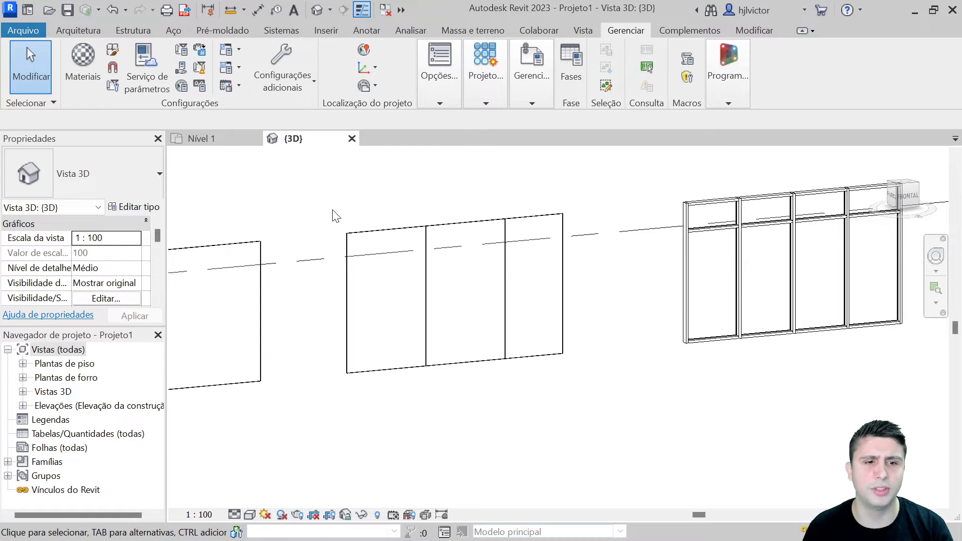
left_click(267, 245)
left_click(381, 234)
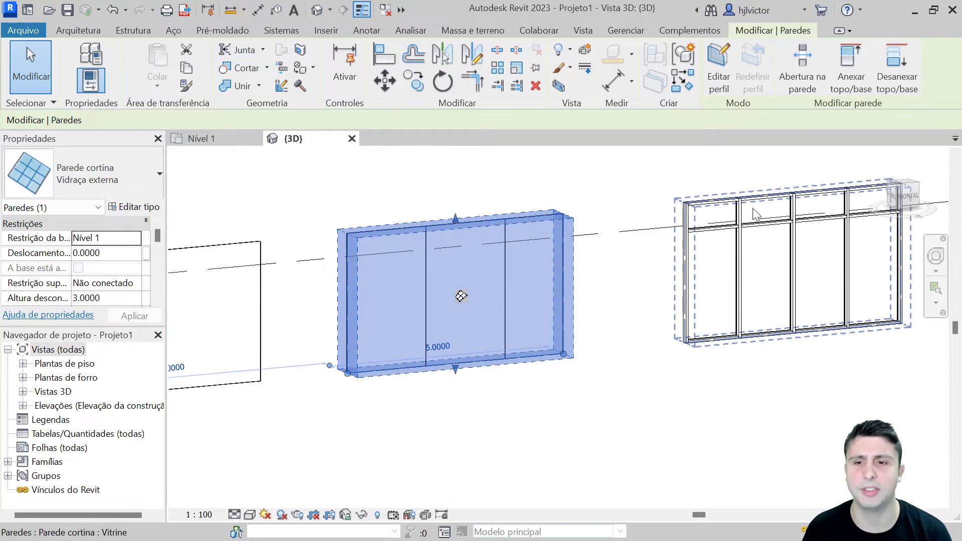
left_click(736, 208)
left_click(537, 190)
left_click(83, 31)
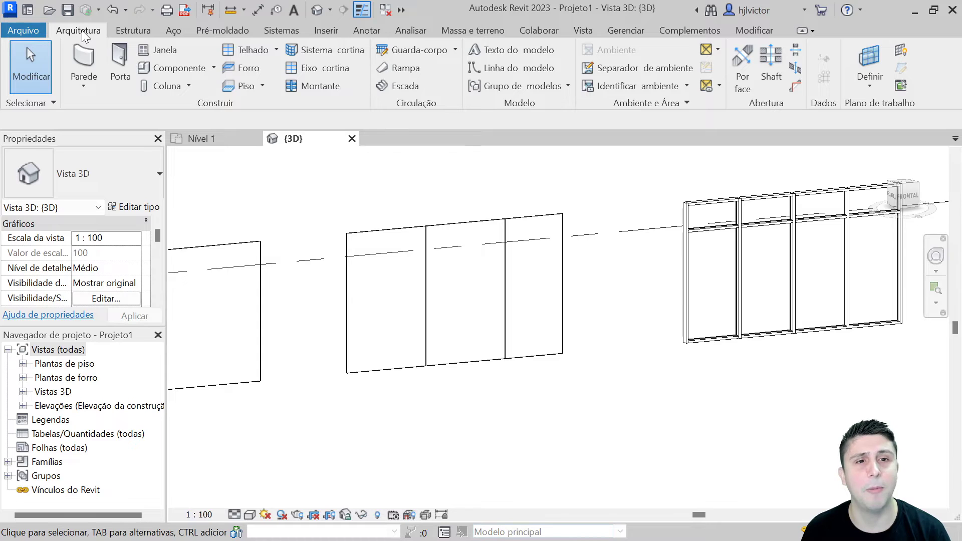
scroll(501, 166, "down", 1)
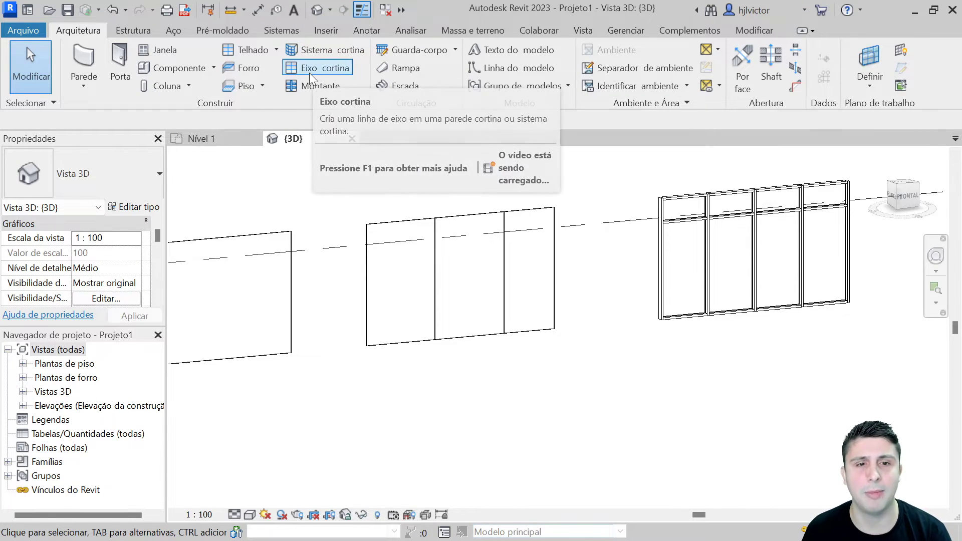
Add a vertical and a horizontal curtain grid line to the left wall
left_click(306, 72)
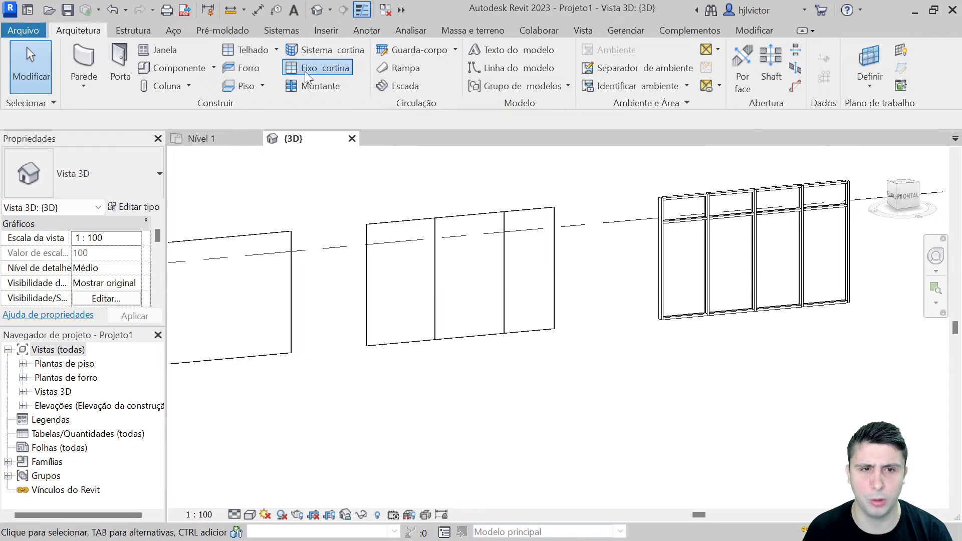
mouse_move(358, 183)
middle_mouse_down()
mouse_move(460, 182)
mouse_move(393, 174)
middle_mouse_up()
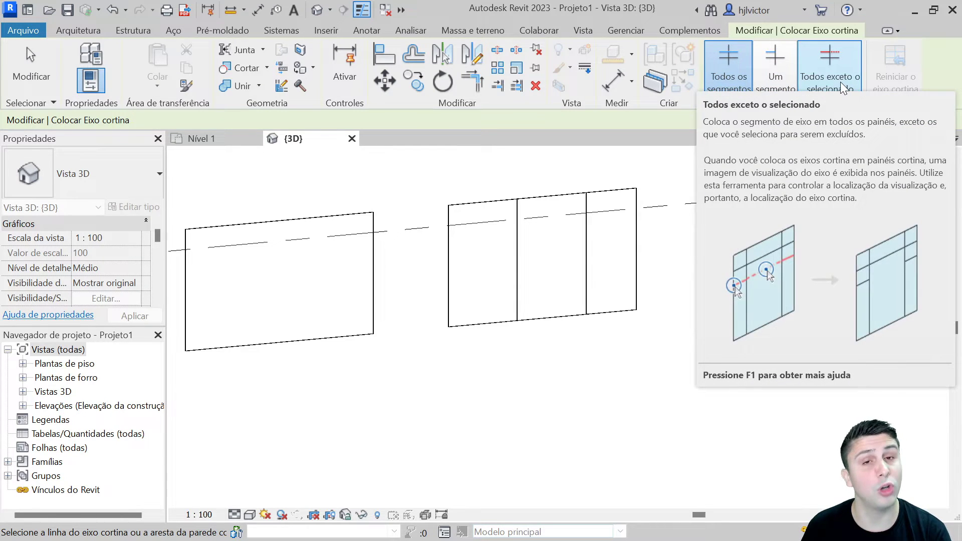
left_click(277, 222)
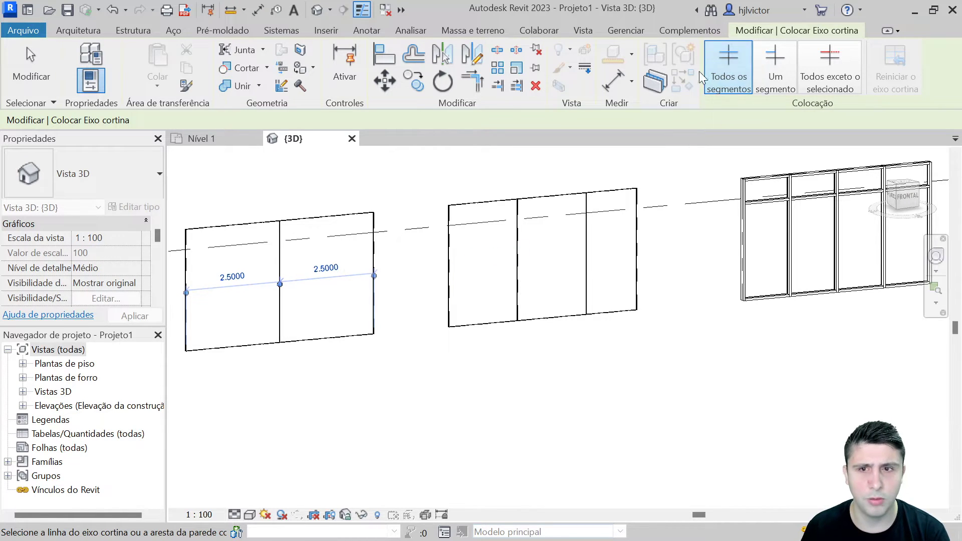
left_click(80, 32)
left_click(316, 64)
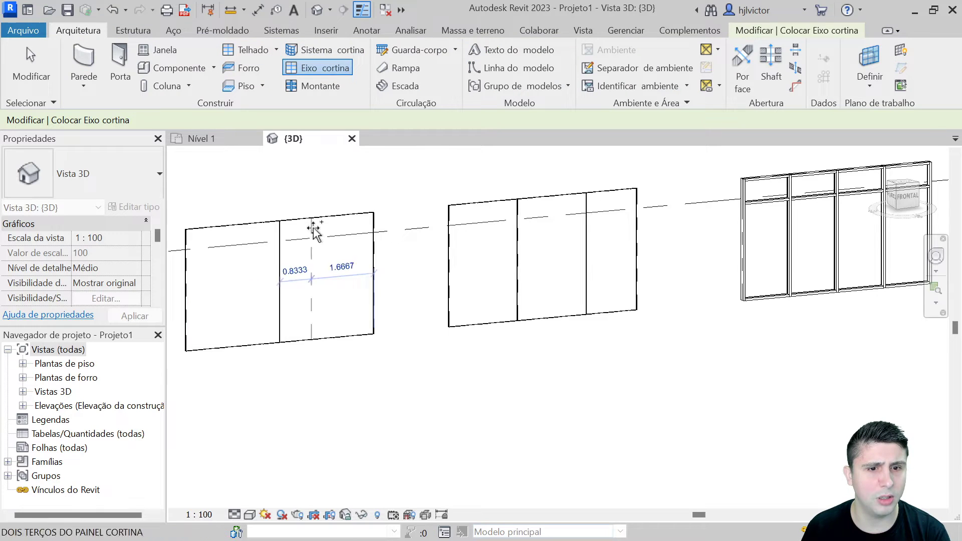
left_click(374, 277)
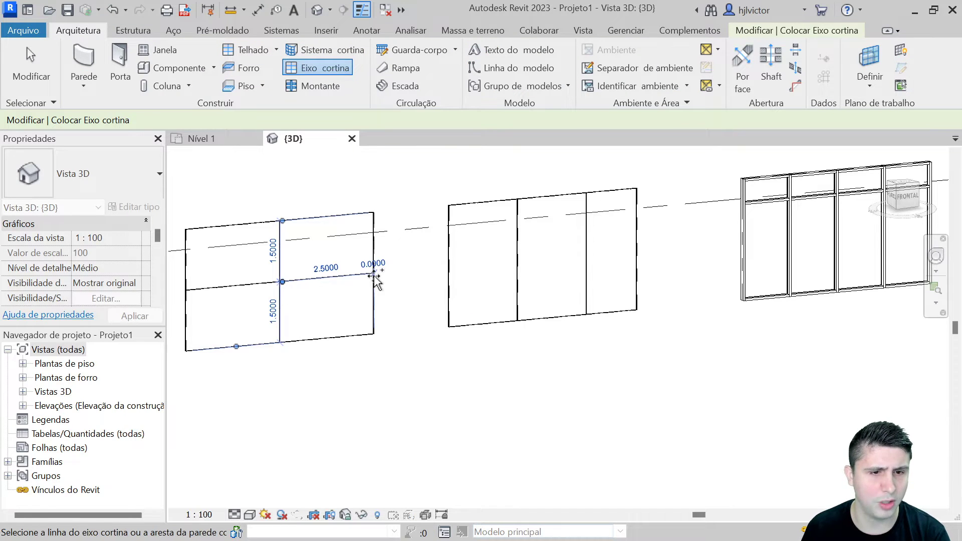
key("Escape")
key("Escape")
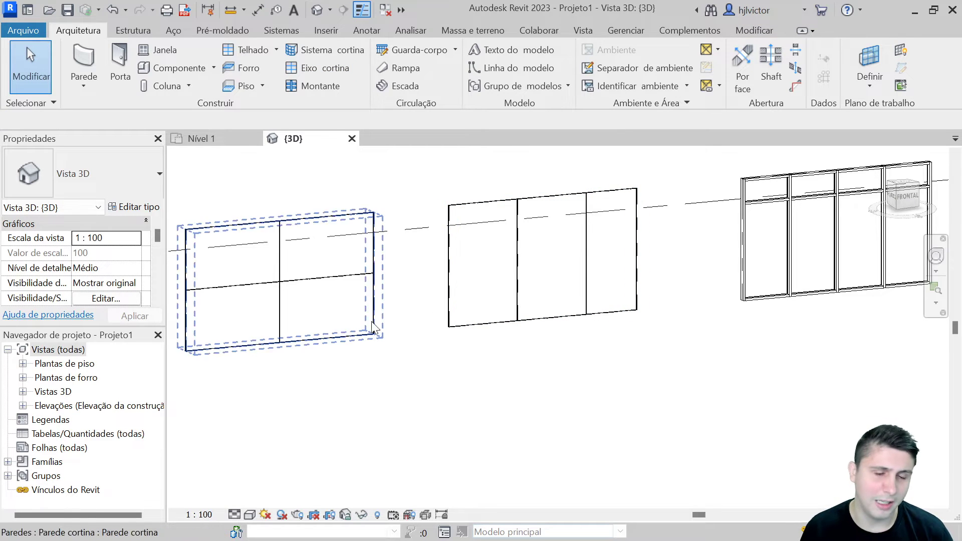
left_click(321, 282)
left_click(256, 191)
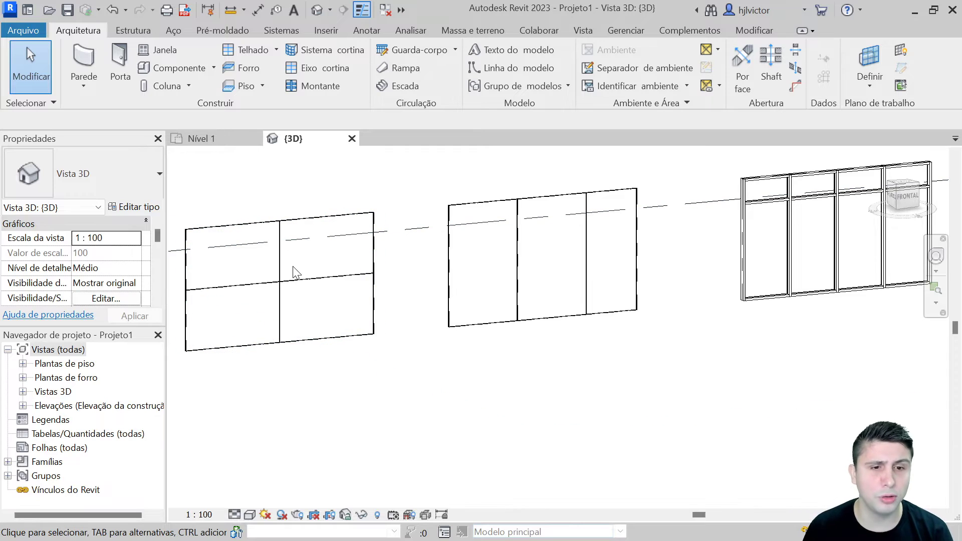
Place 50 x 150mm rectangular mullions on the left wall's grid lines and edges
left_click(306, 88)
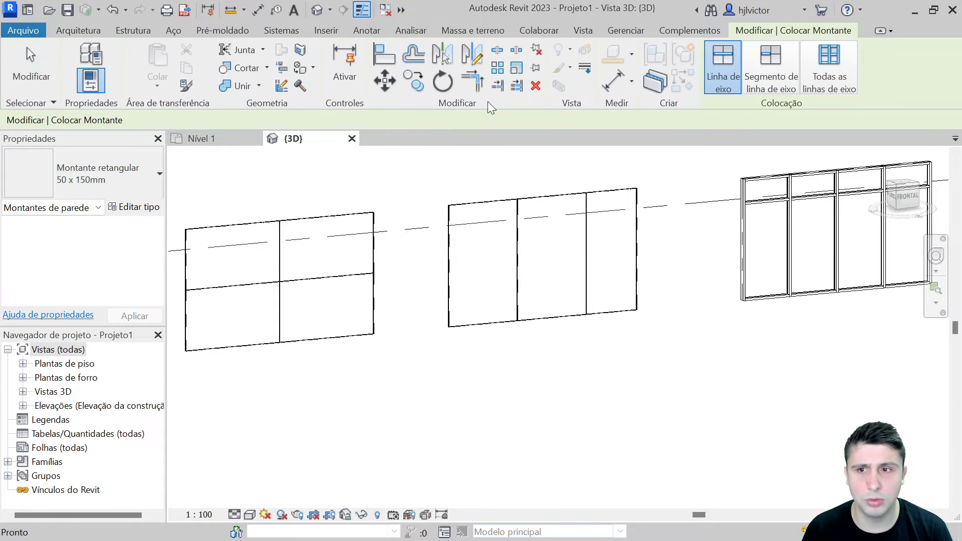
left_click(279, 235)
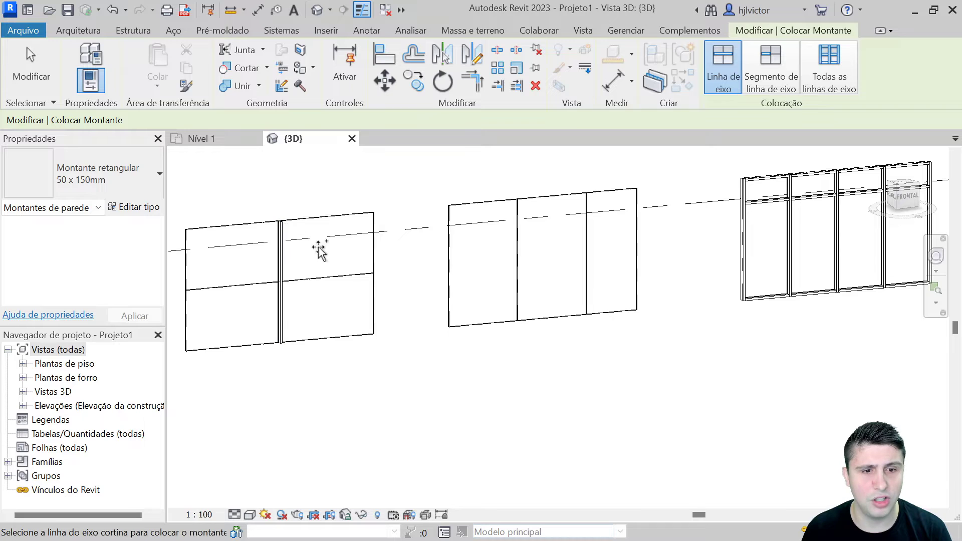
left_click(345, 278)
left_click(320, 220)
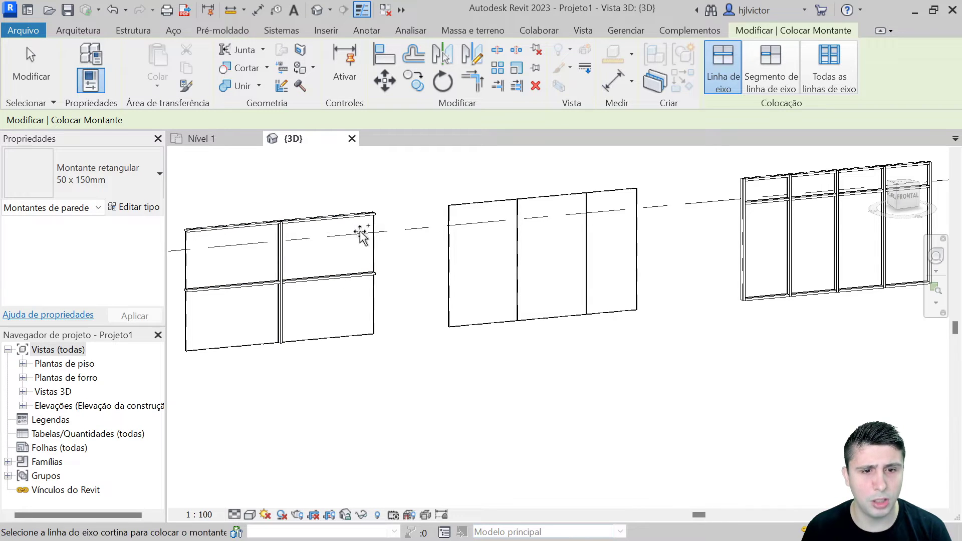
left_click(374, 235)
left_click(326, 344)
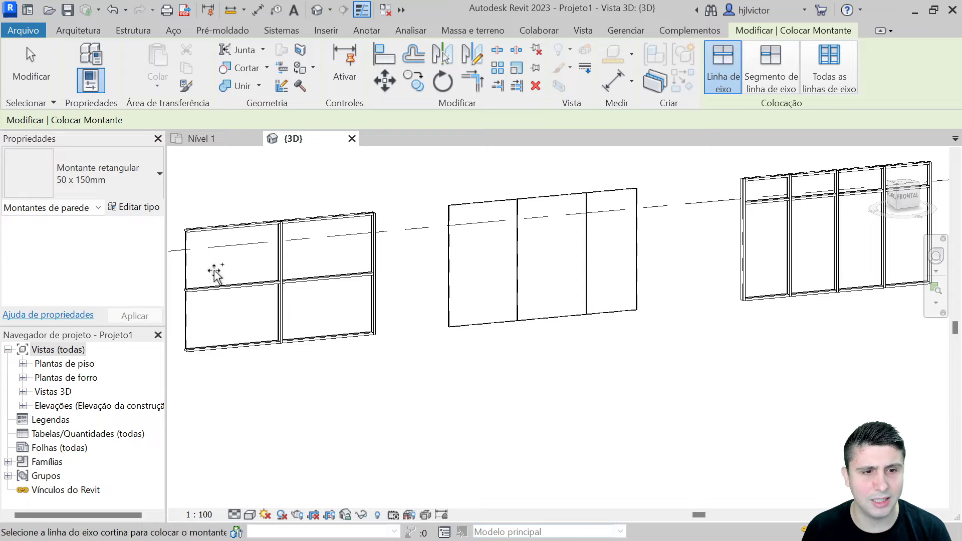
left_click(188, 266)
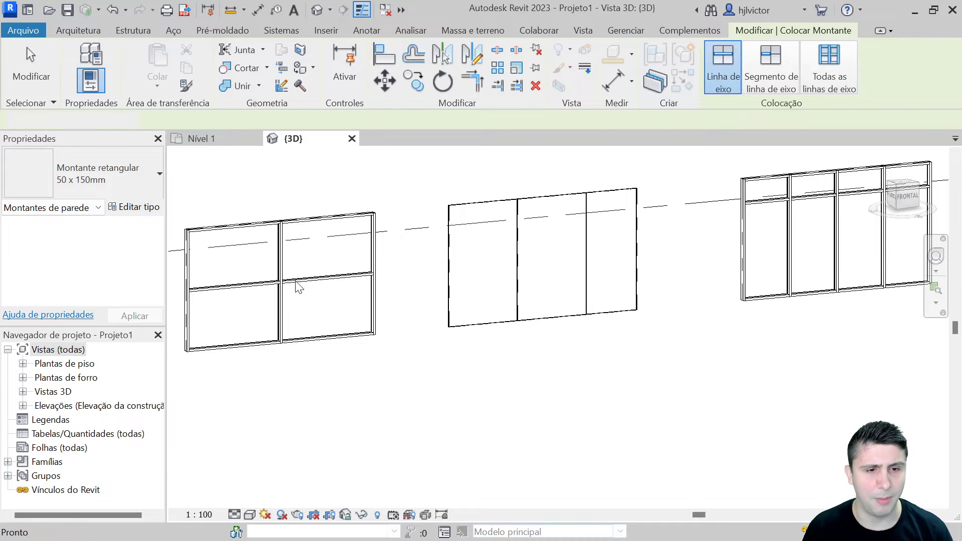
key("Escape")
scroll(492, 329, "down", 2)
scroll(471, 325, "down", 1)
scroll(470, 323, "up", 2)
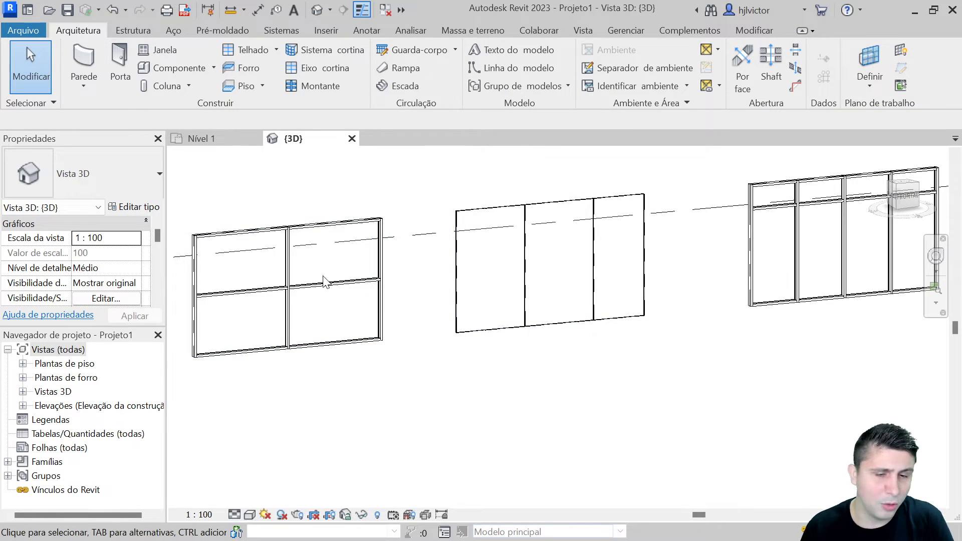
left_click(270, 233)
left_click(270, 232)
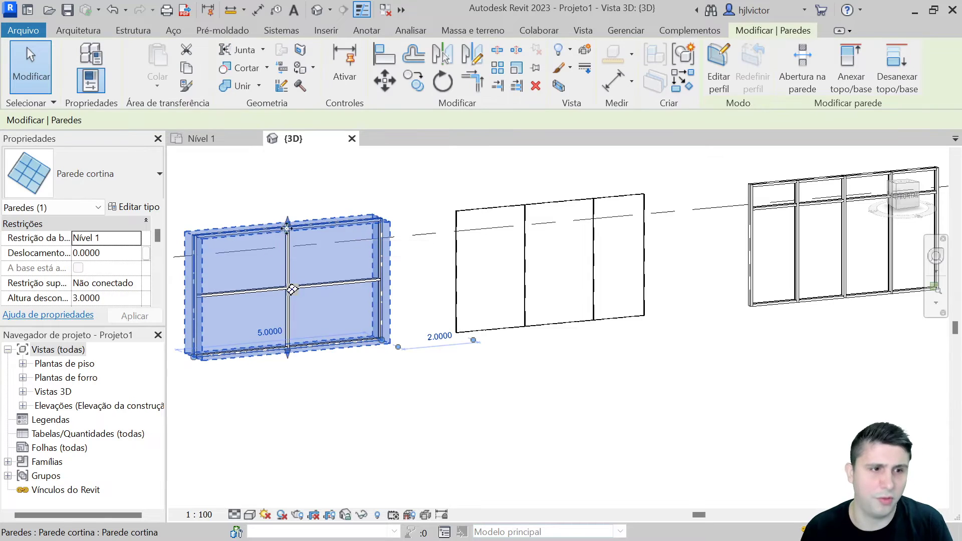
left_click(782, 193)
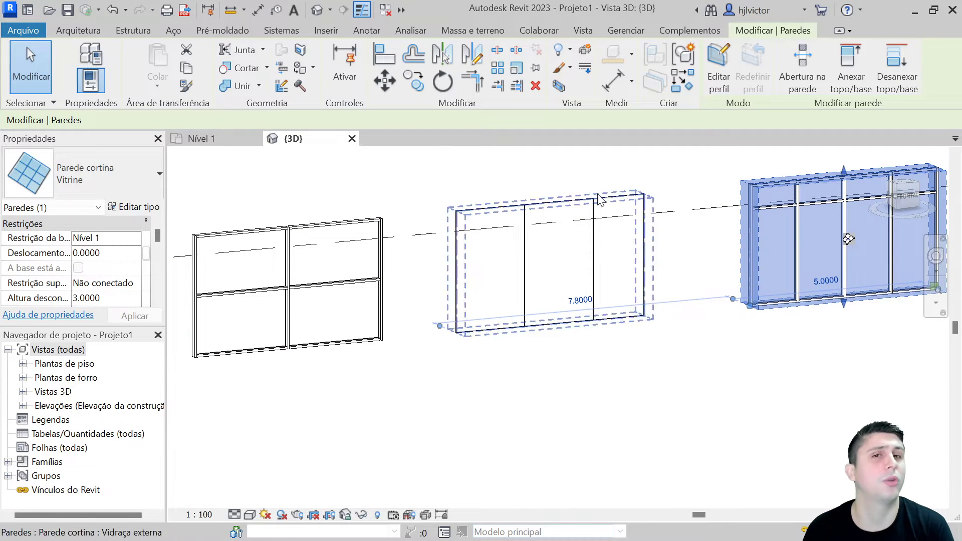
left_click(419, 184)
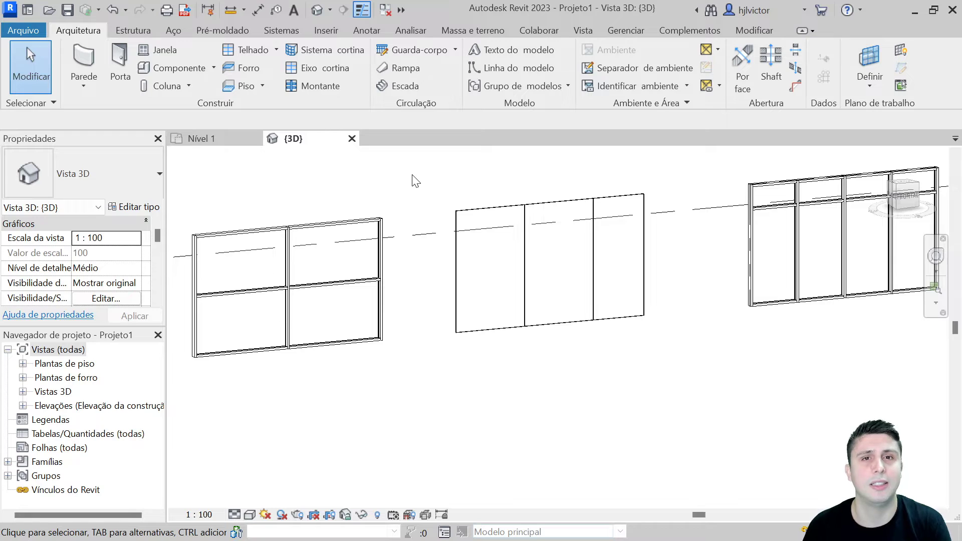
middle_click_drag(416, 180, 408, 175)
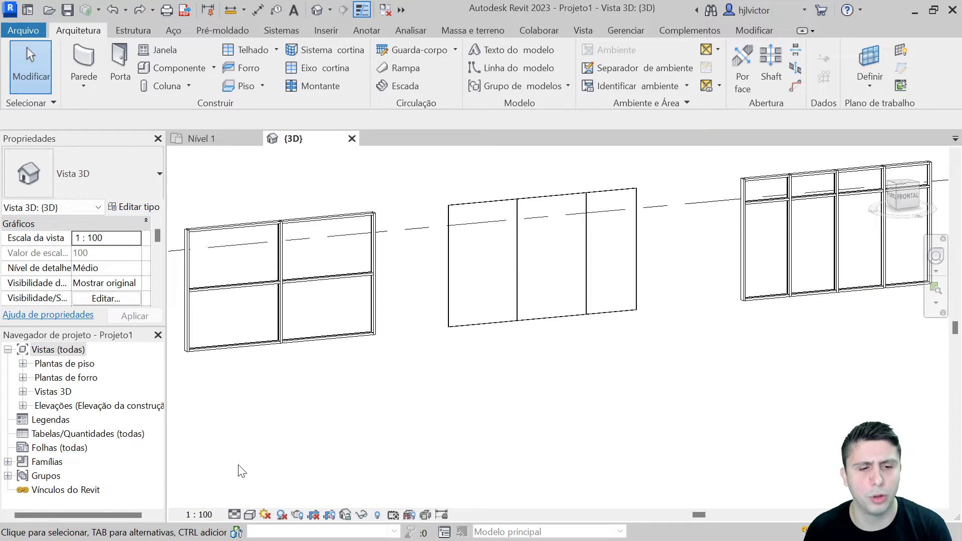
Set the 3D view to 1:50 scale, Alto detail and Cores consistentes style
left_click(202, 516)
left_click(220, 396)
left_click(230, 516)
left_click(249, 516)
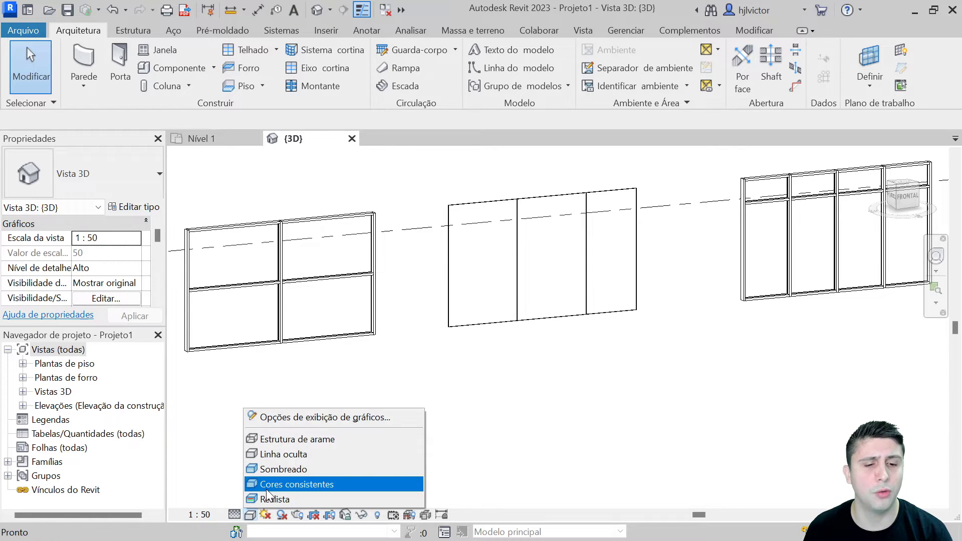
left_click(266, 486)
Try another shading style, then return to Cores consistentes
scroll(458, 344, "down", 1)
scroll(396, 339, "down", 2)
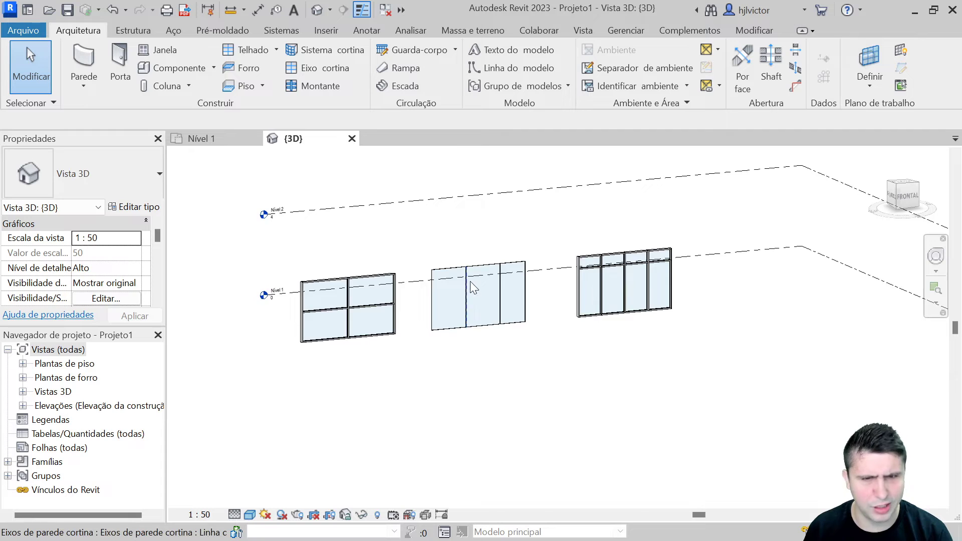
scroll(470, 282, "up", 1)
scroll(552, 265, "up", 1)
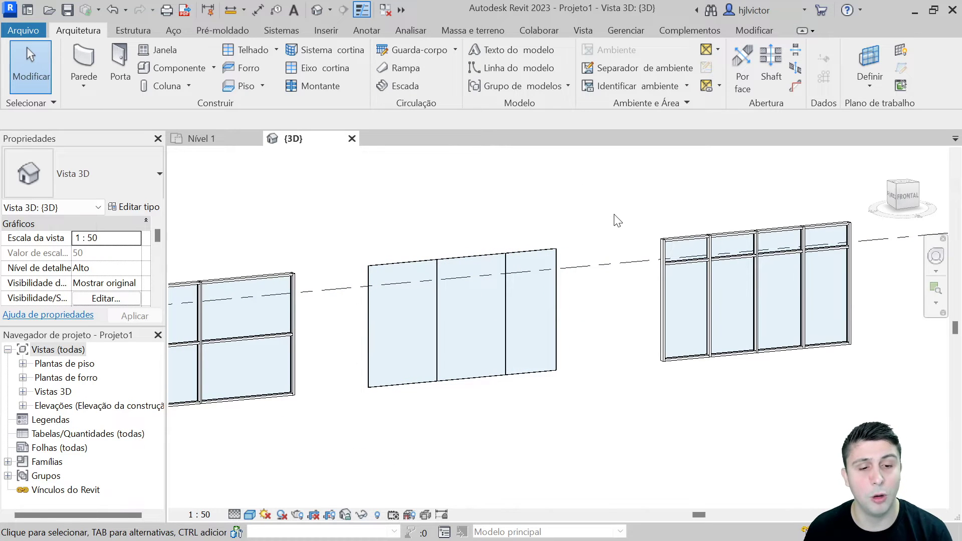
middle_click_drag(465, 237, 503, 213)
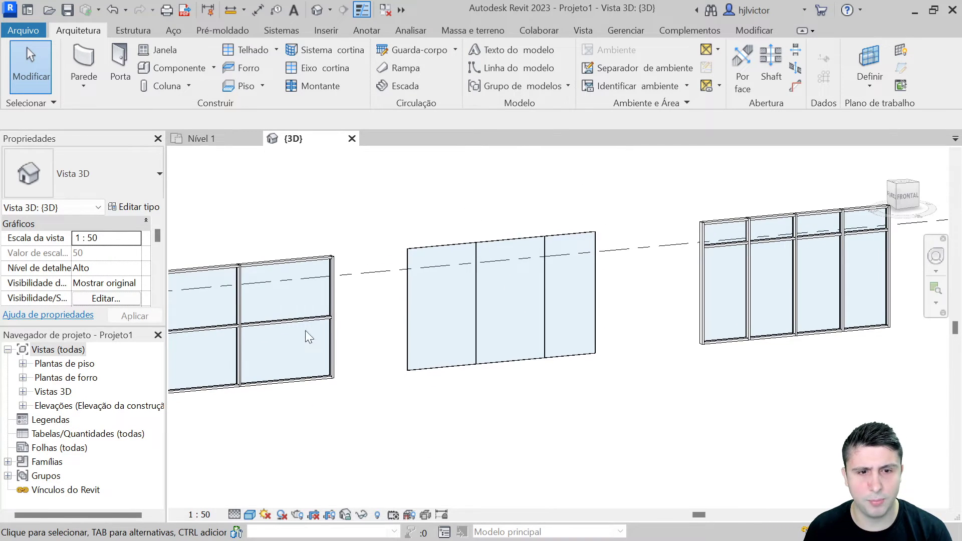
left_click(249, 514)
left_click(276, 497)
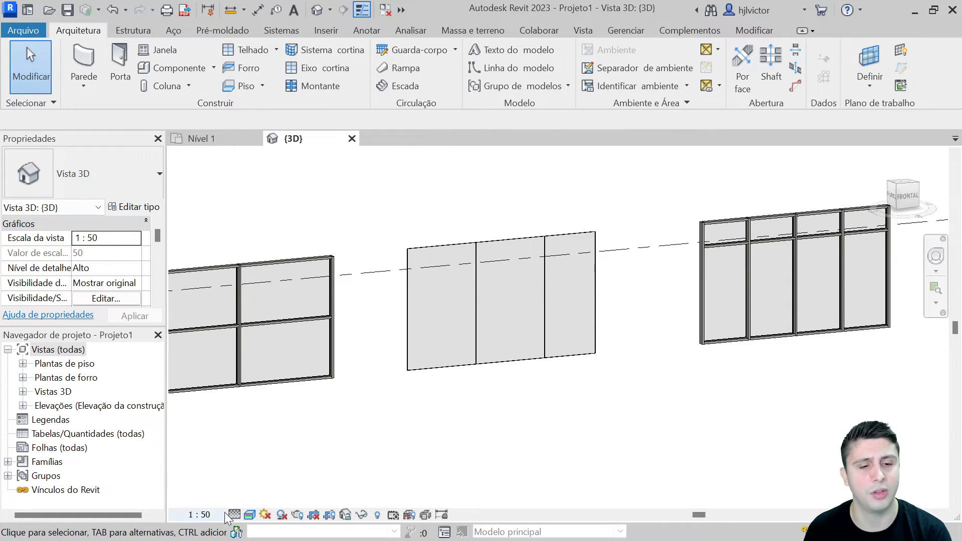
left_click(249, 515)
left_click(280, 483)
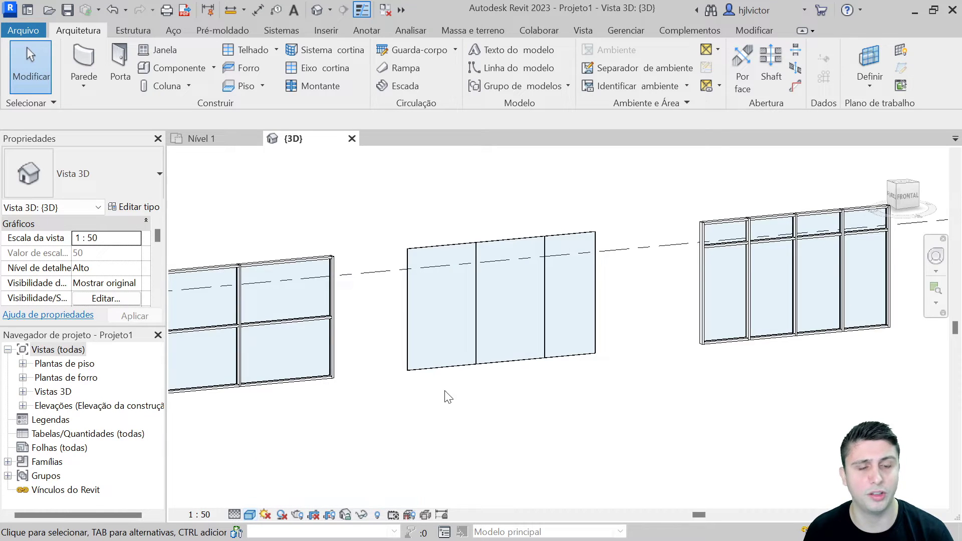
scroll(471, 394, "down", 1)
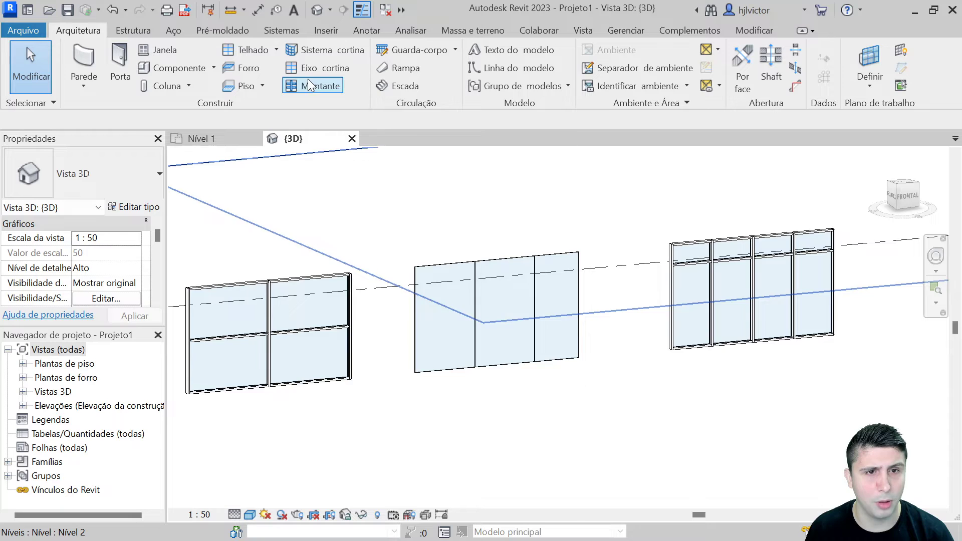
Split the middle wall's left panel with a one-segment horizontal grid and mullion it
left_click(325, 67)
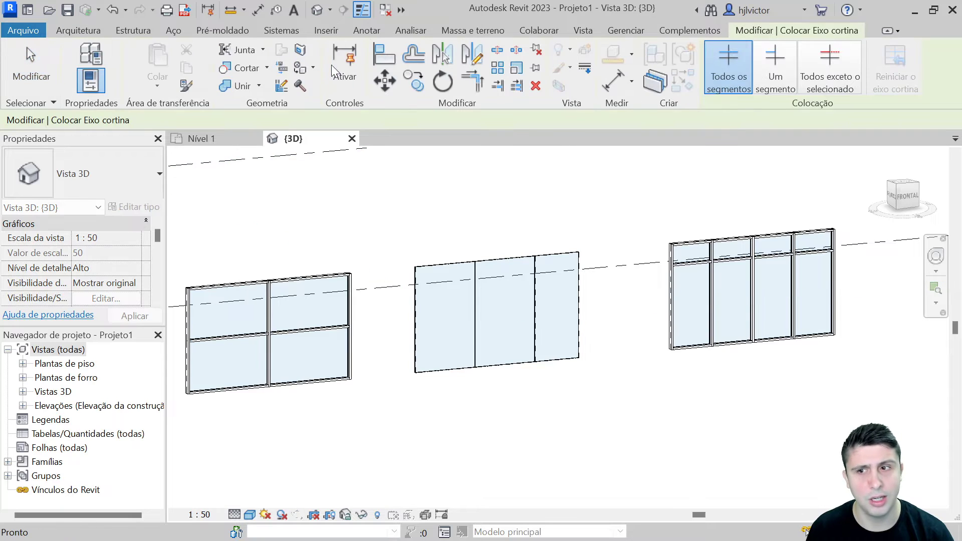
left_click(776, 75)
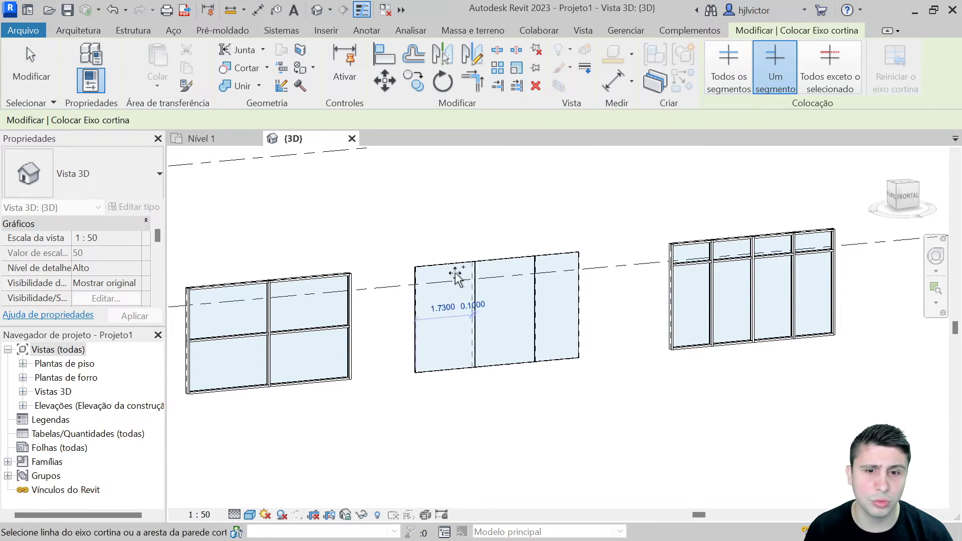
left_click(471, 316)
left_click(79, 31)
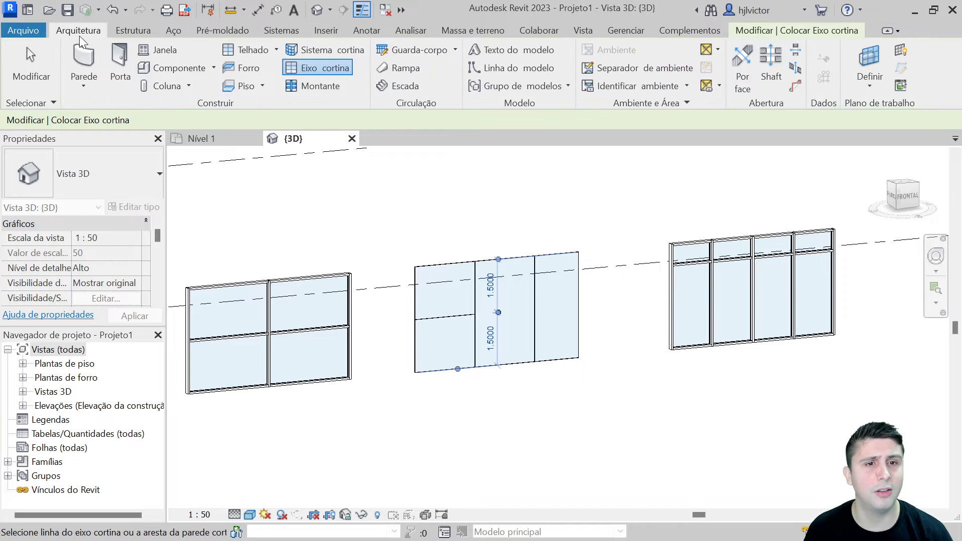
left_click(311, 84)
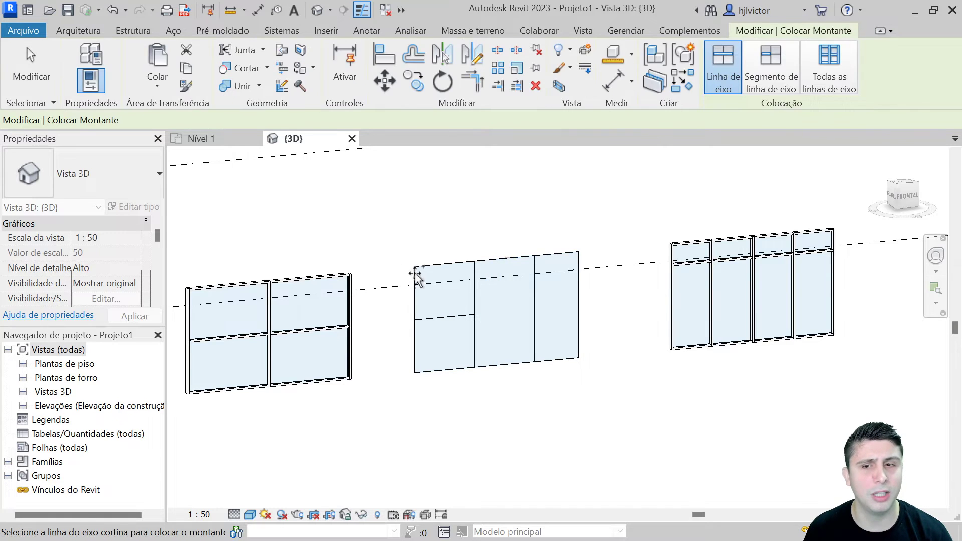
left_click(442, 321)
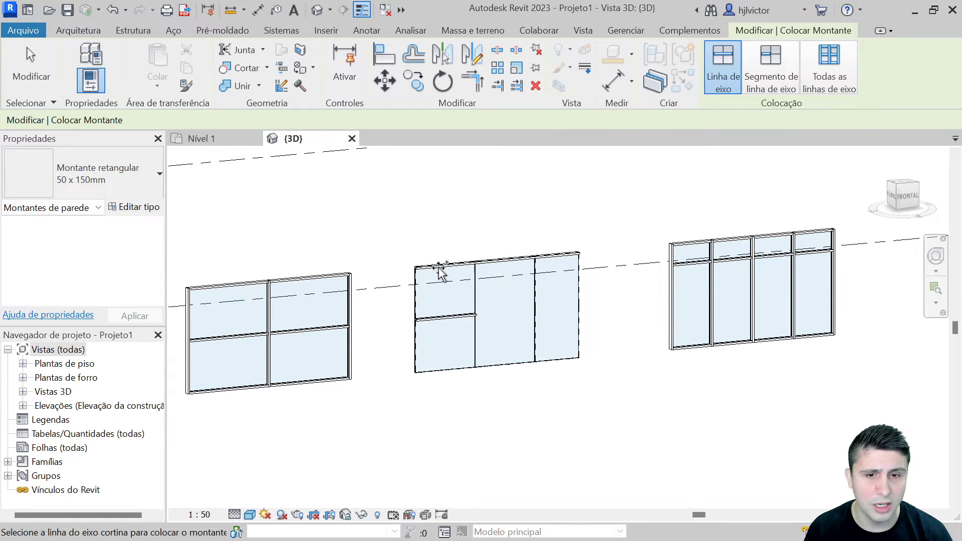
left_click(414, 319)
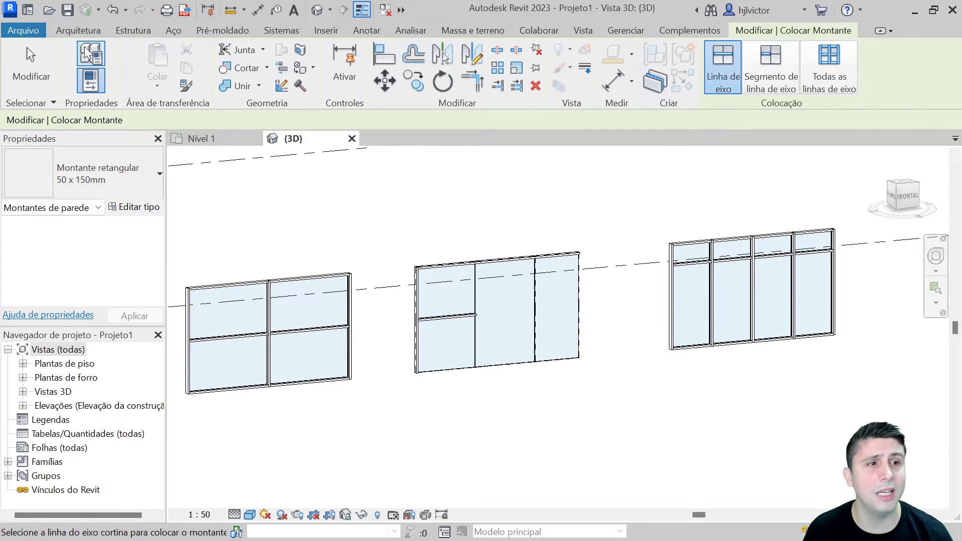
key("Escape")
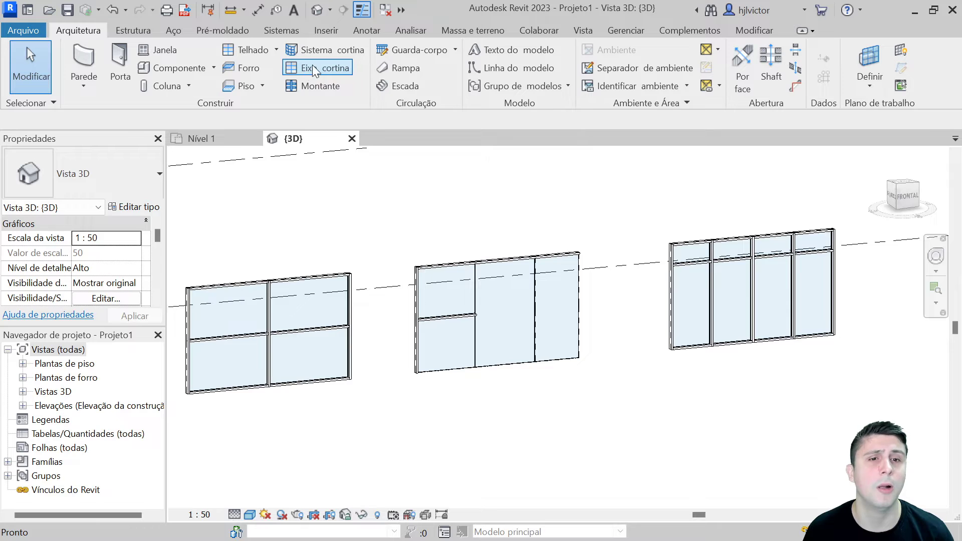
Add mullions by Segmento de linha de eixo, then Todas as linhas de eixo on the middle wall
left_click(312, 89)
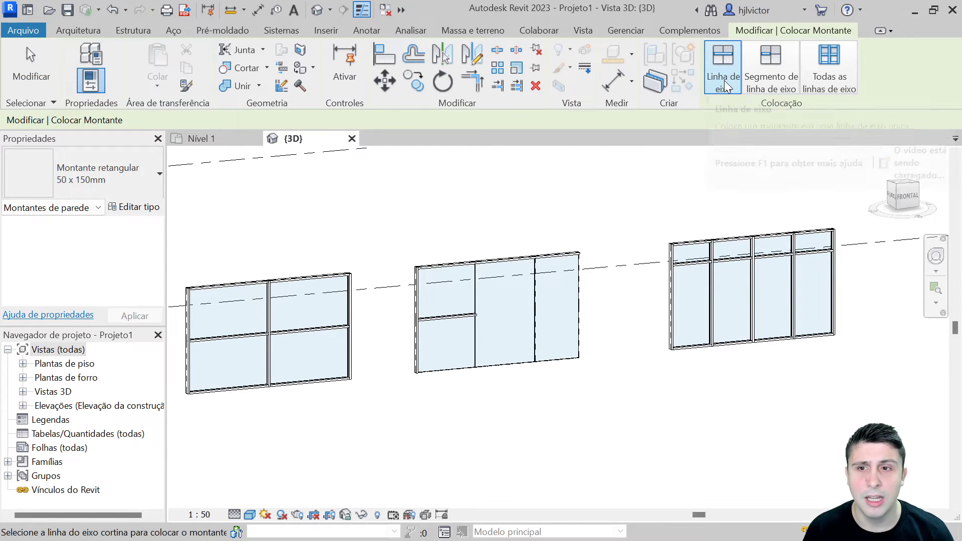
left_click(780, 88)
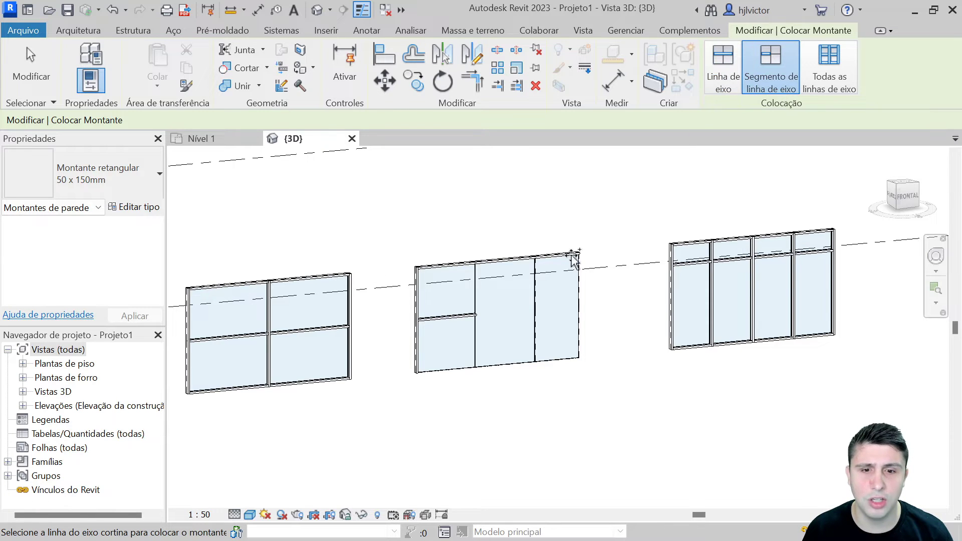
left_click(453, 373)
left_click(476, 296)
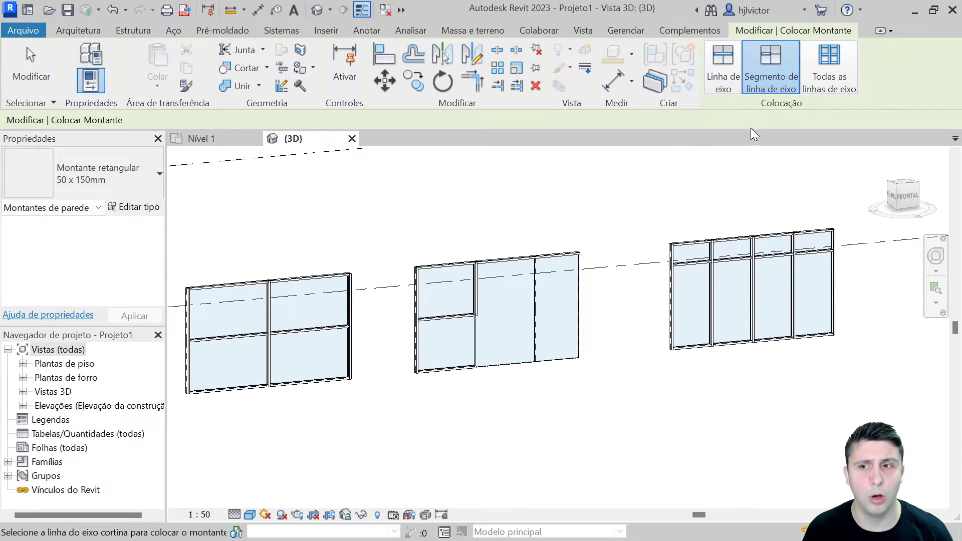
left_click(822, 84)
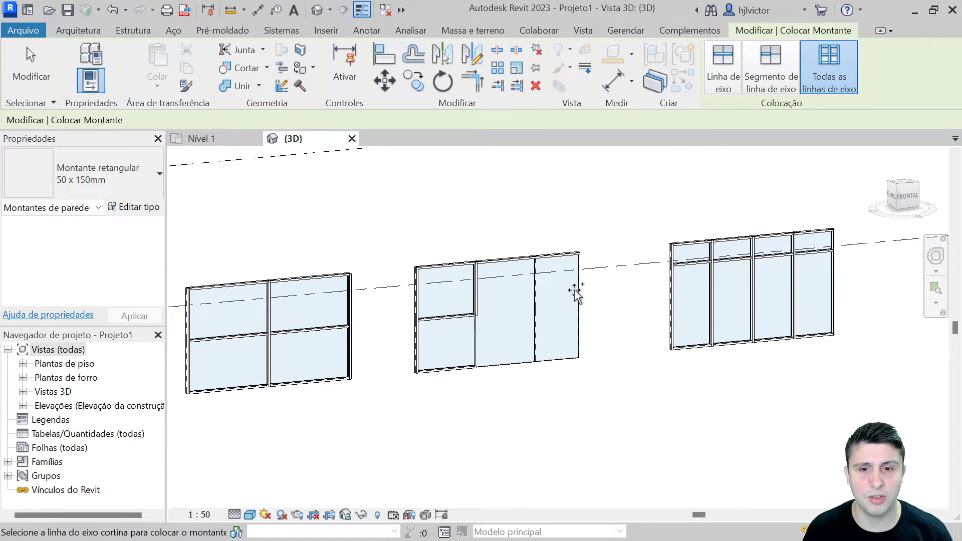
left_click(533, 309)
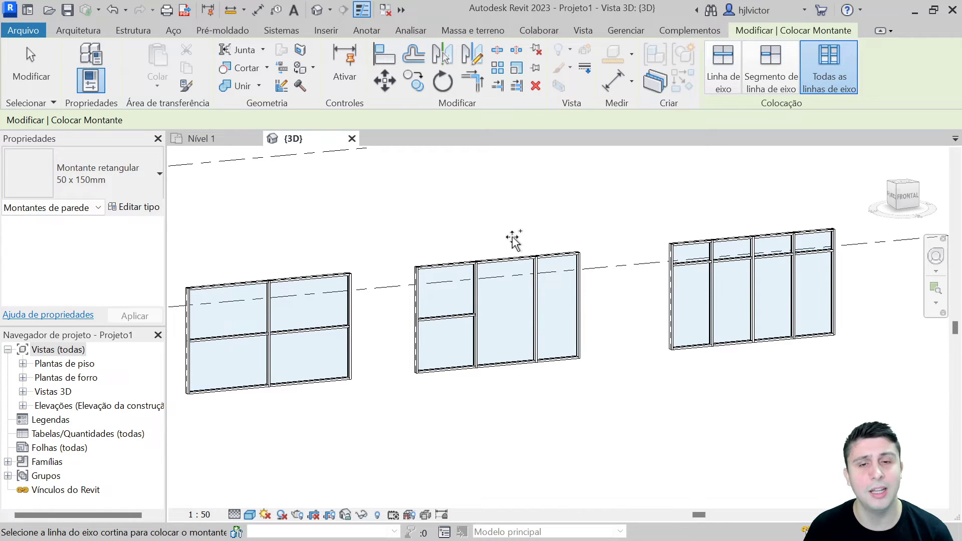
key("Escape")
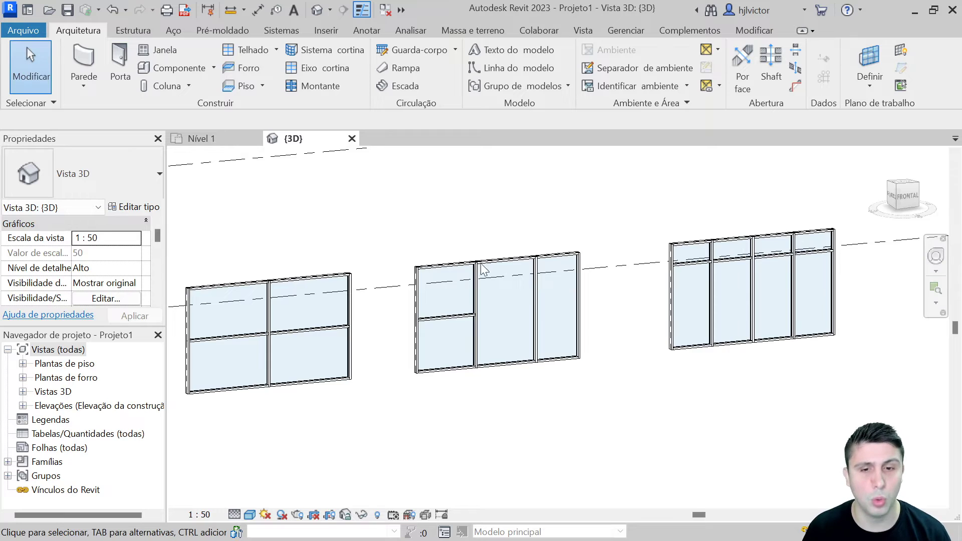
scroll(482, 270, "down", 2)
scroll(471, 306, "down", 1)
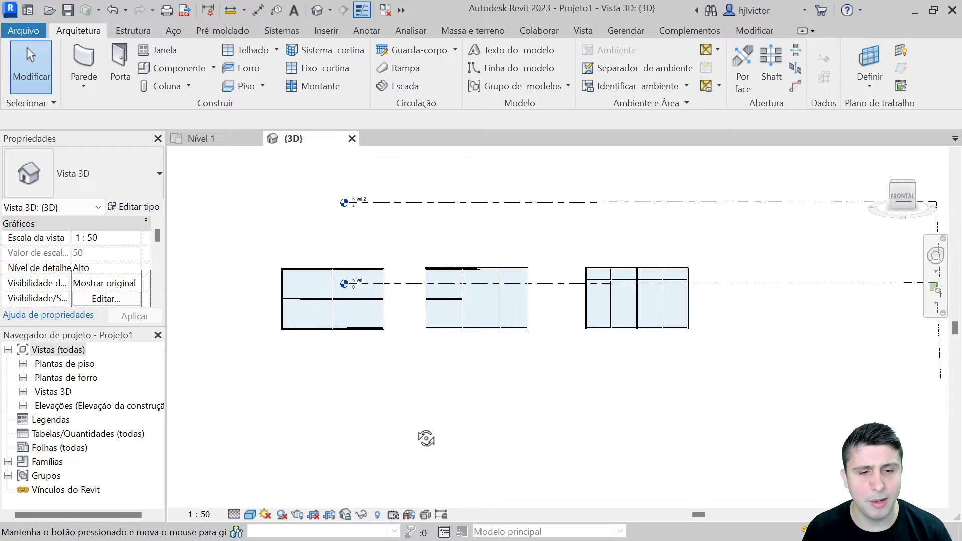
middle_click_drag(428, 458, 350, 334, "shift")
scroll(352, 336, "up", 3)
scroll(350, 335, "up", 2)
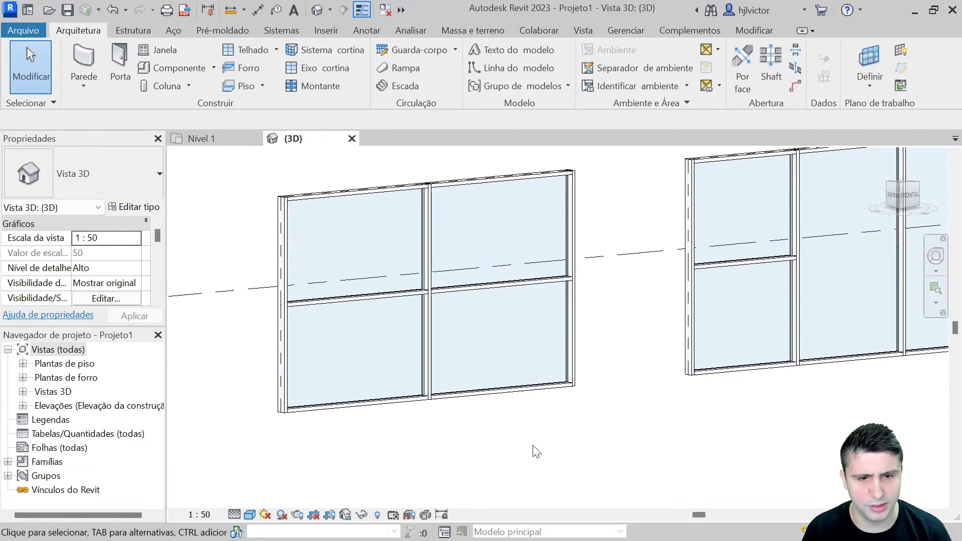
scroll(483, 473, "up", 1)
scroll(580, 408, "down", 1)
scroll(316, 342, "up", 2)
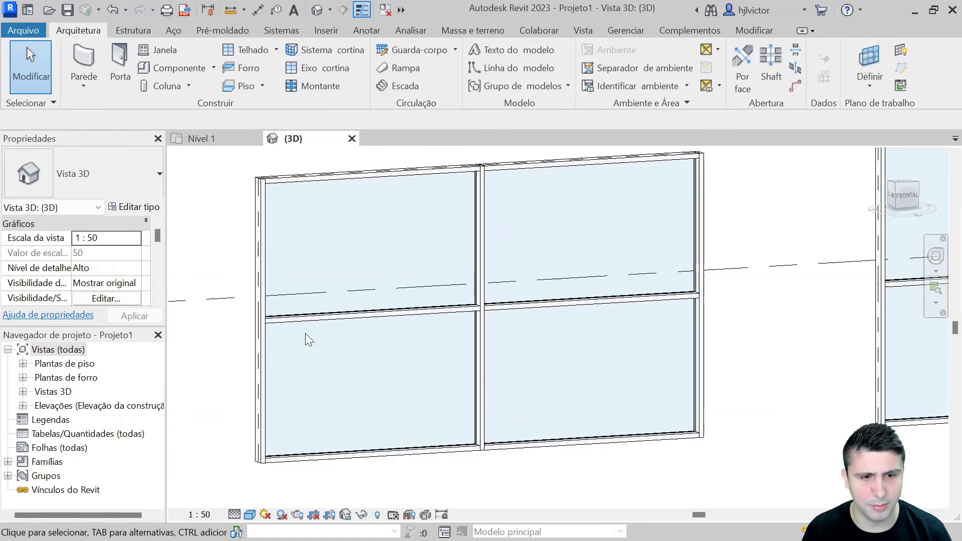
Toggle the mullion join on the first wall's horizontal mullion at the centre
scroll(307, 335, "up", 1)
left_click(299, 316)
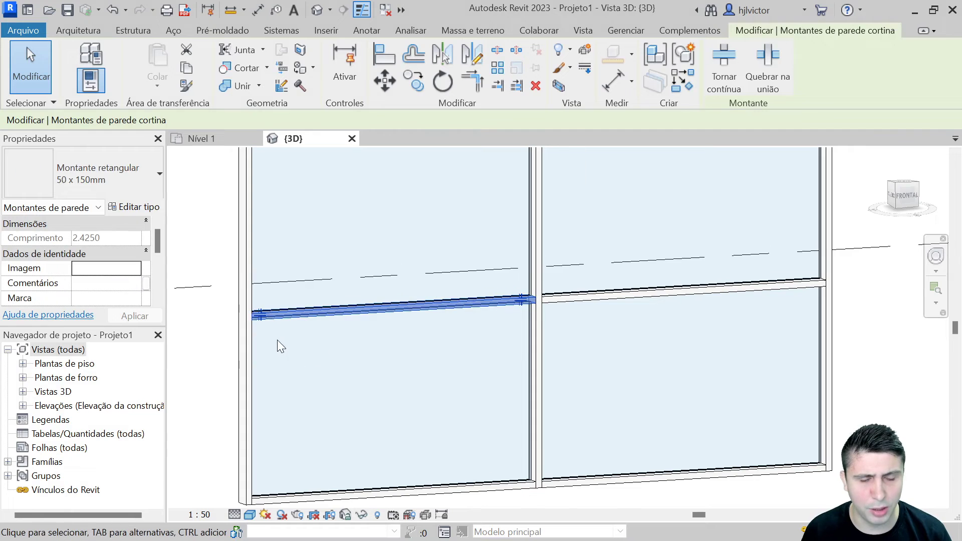
scroll(277, 340, "up", 2)
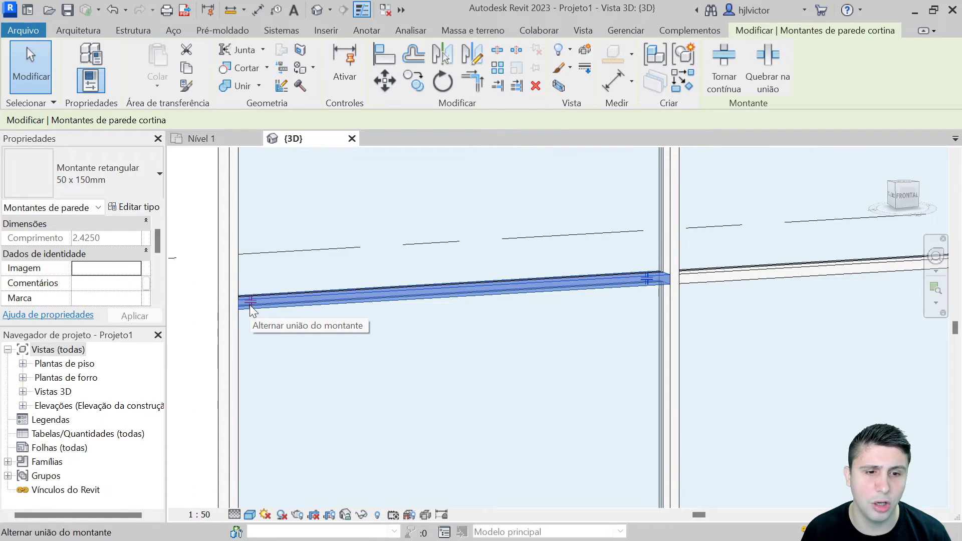
left_click(249, 304)
left_click(308, 370)
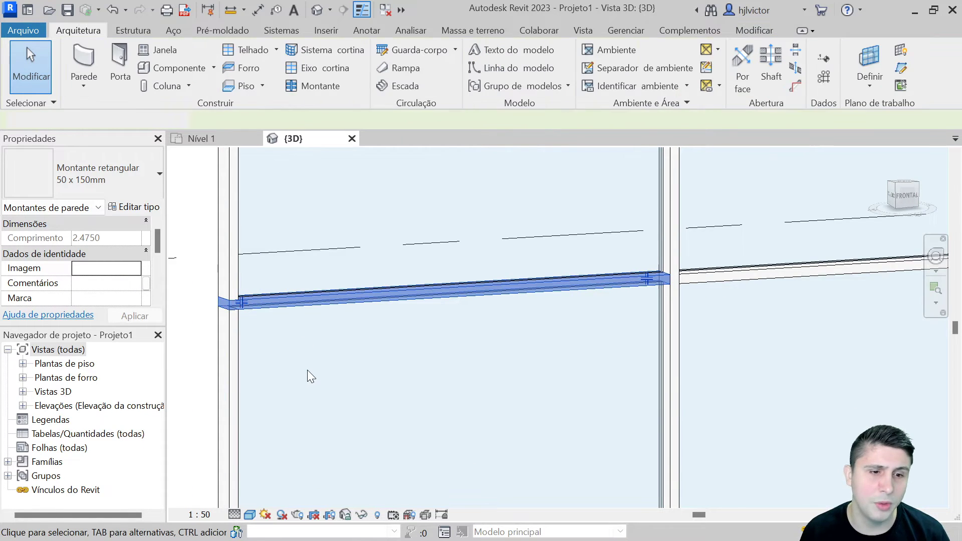
left_click(295, 307)
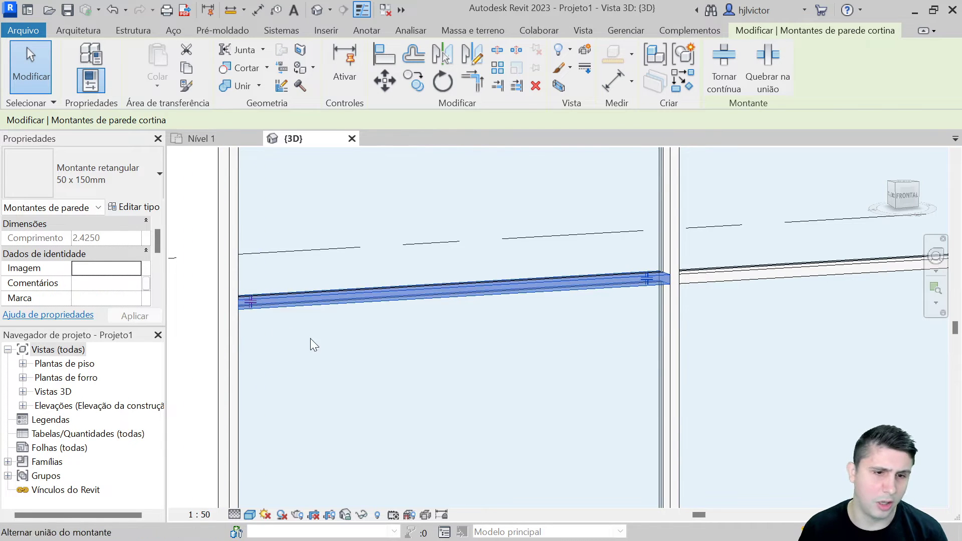
left_click(386, 360)
Toggle the vertical mullion's join so the horizontal runs through, then zoom out
scroll(506, 341, "down", 3)
scroll(506, 340, "up", 3)
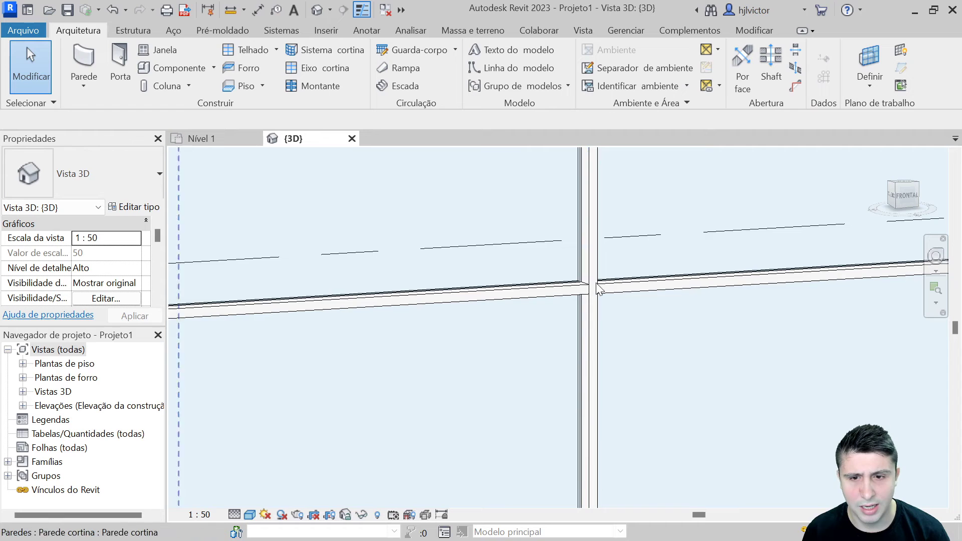
left_click(586, 275)
left_click(587, 273)
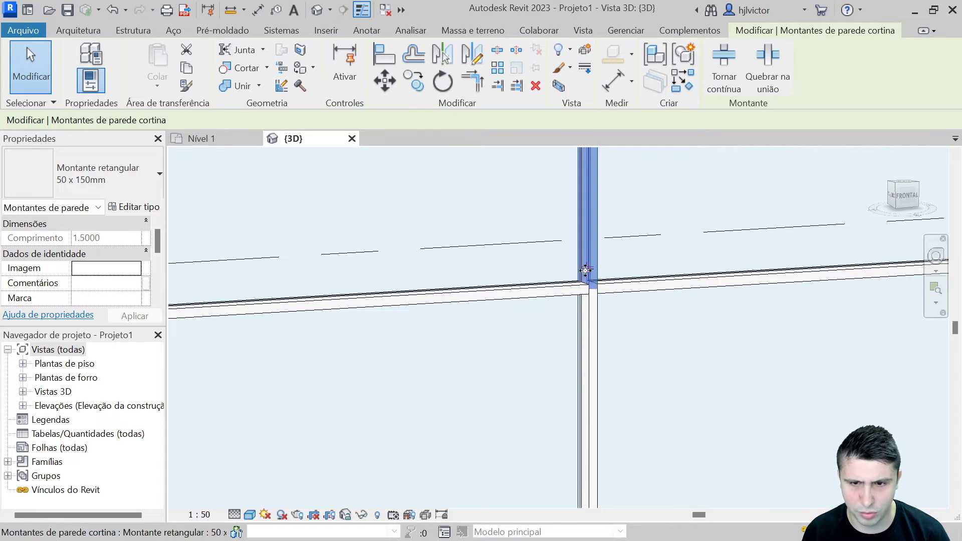
left_click(537, 347)
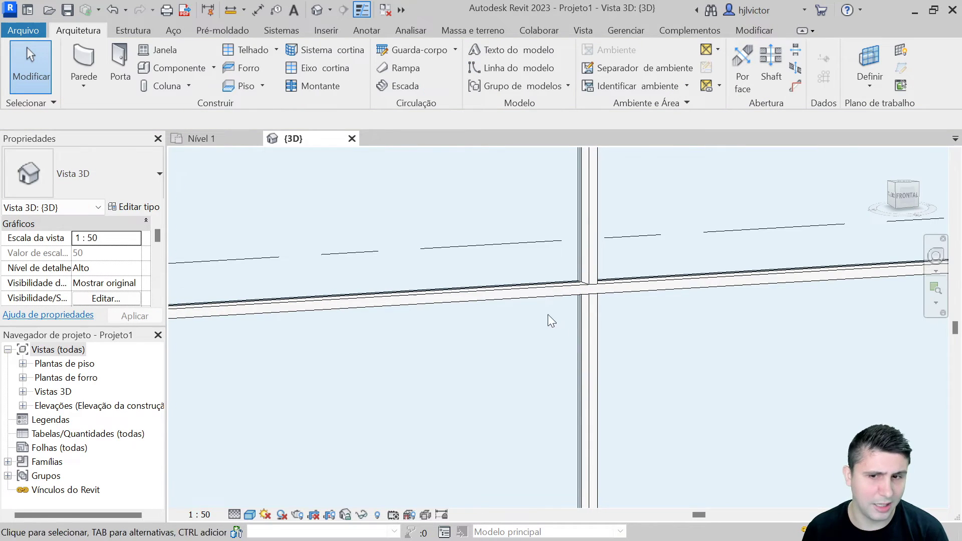
scroll(549, 315, "down", 3)
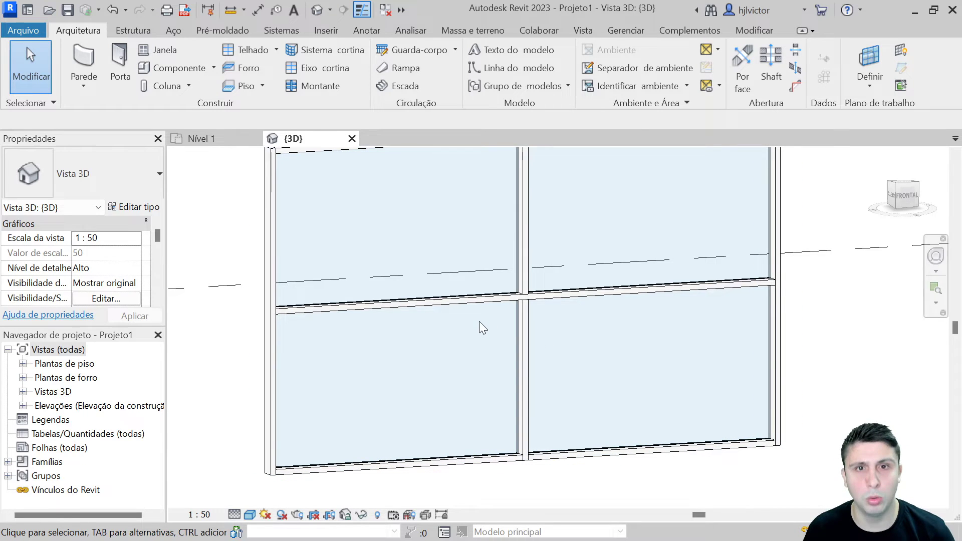
scroll(479, 326, "down", 1)
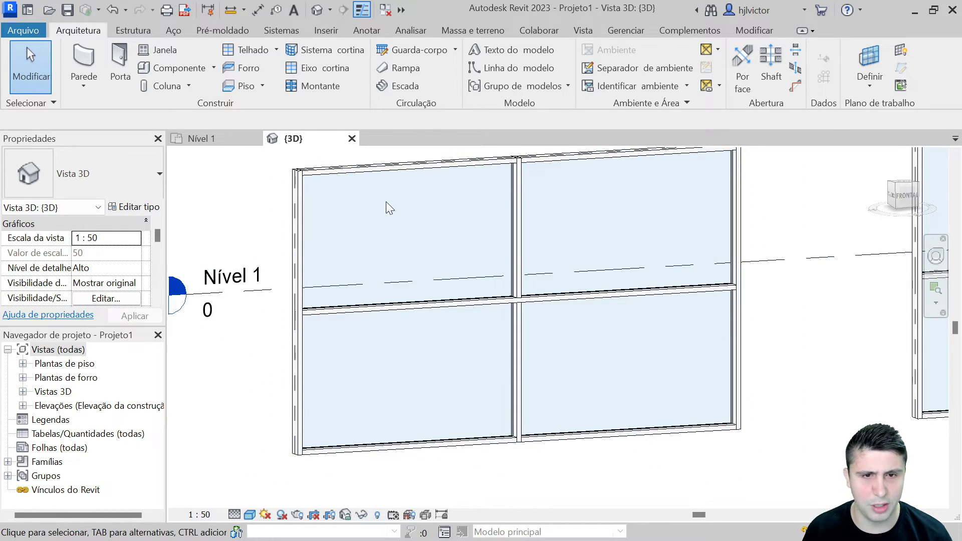
left_click(350, 169)
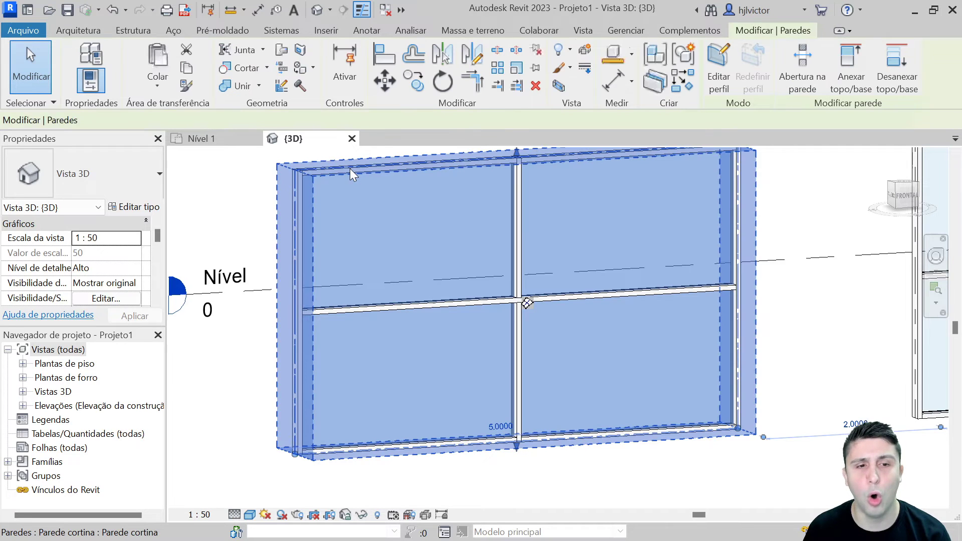
left_click(233, 197)
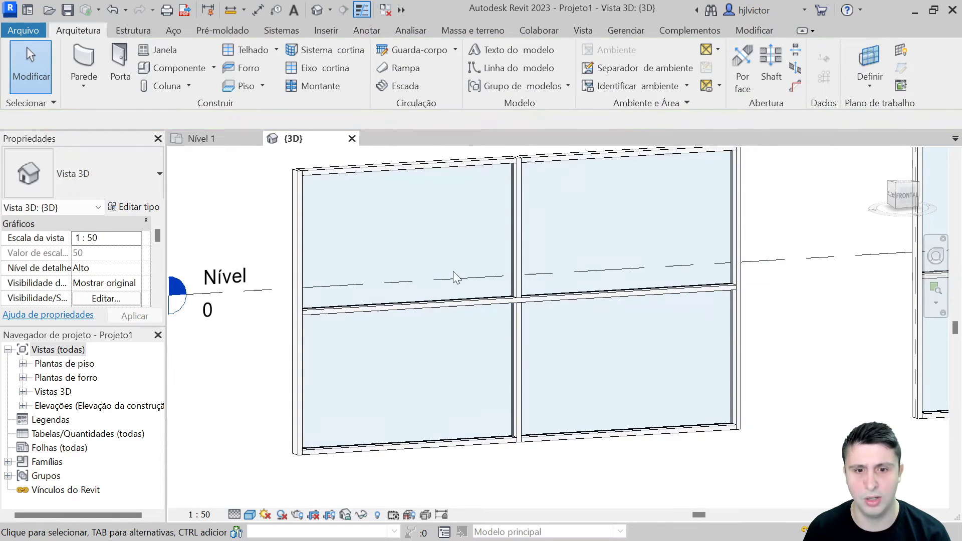
left_click(441, 305)
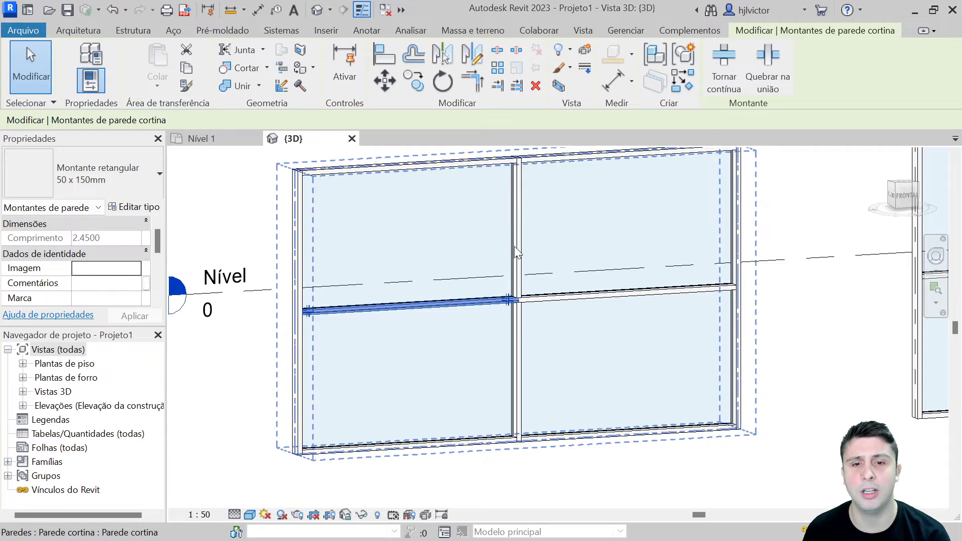
left_click(227, 194)
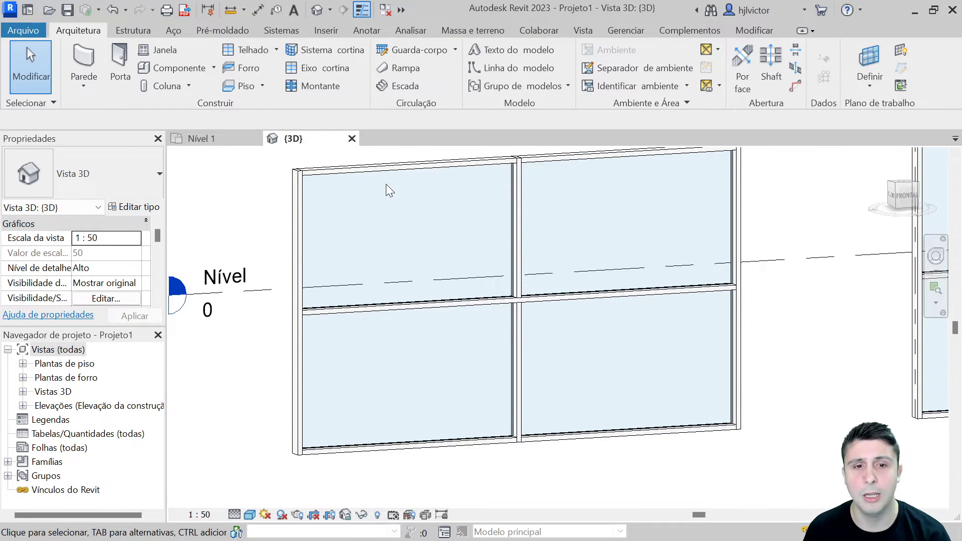
left_click(394, 170)
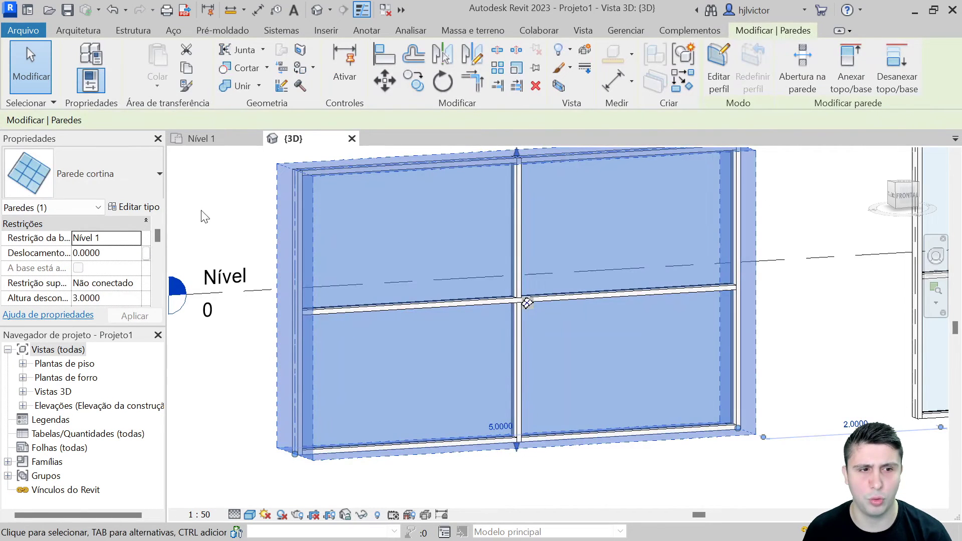
left_click(120, 206)
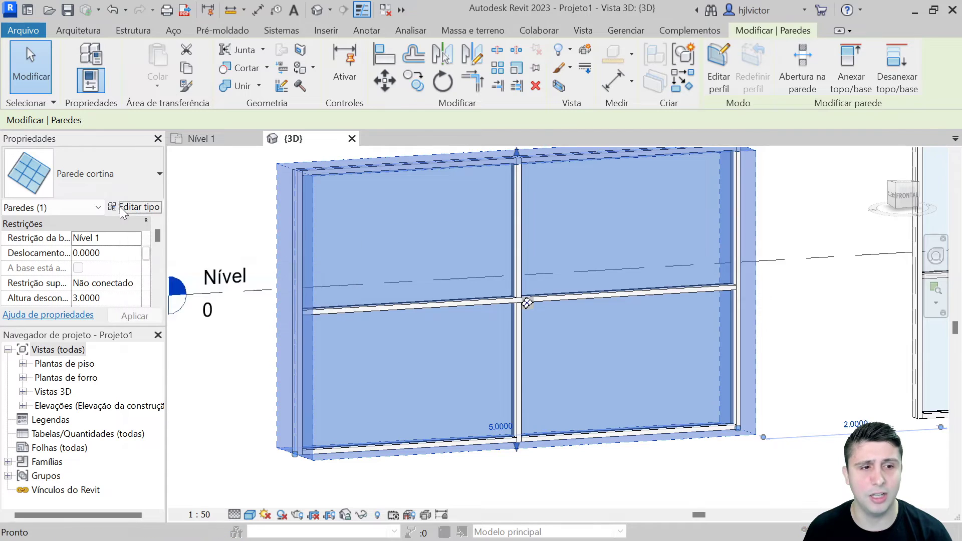
Set the vertical interior, border 1 and border 2 mullions to Montante circular : Raio de 50 mm
scroll(576, 254, "down", 1)
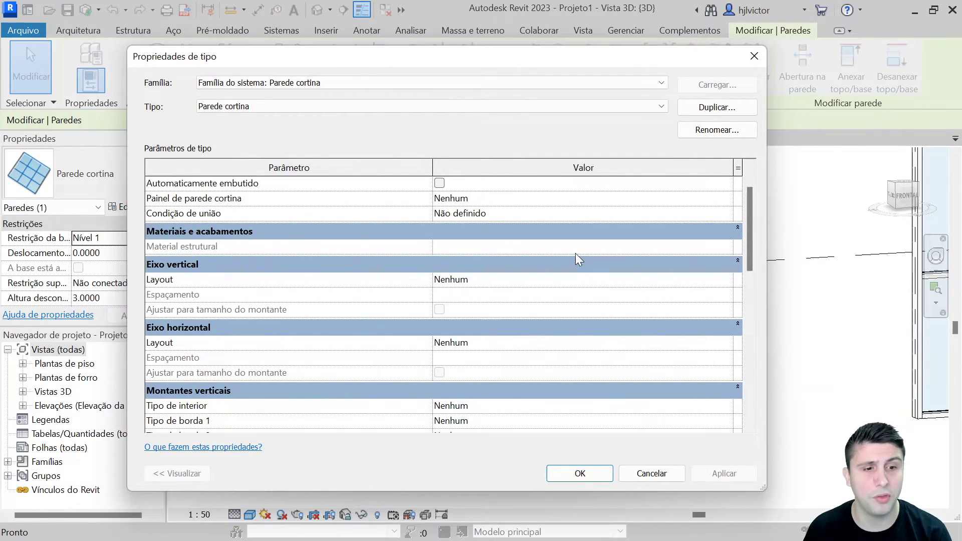
scroll(575, 253, "down", 2)
scroll(575, 254, "down", 1)
scroll(575, 271, "down", 1)
scroll(575, 311, "down", 1)
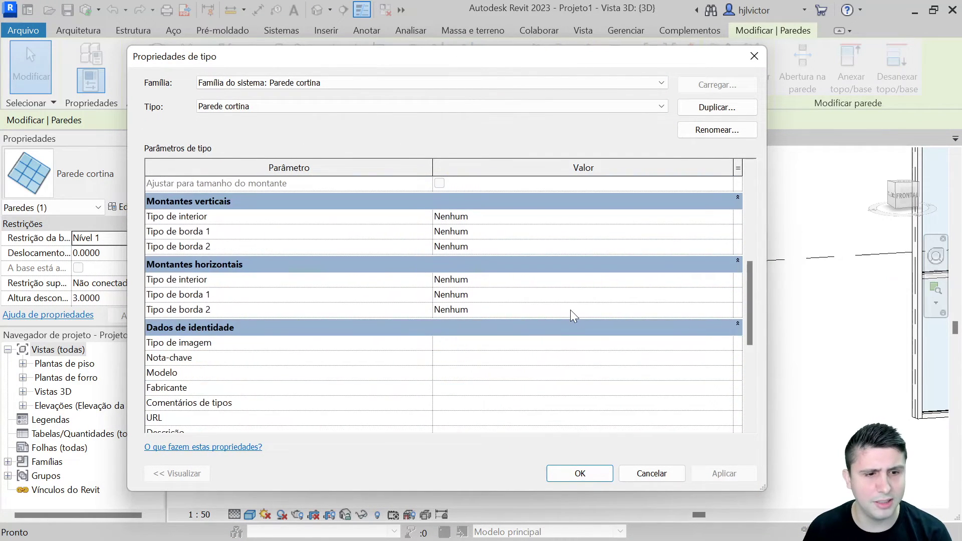
scroll(571, 311, "down", 2)
scroll(569, 313, "down", 2)
scroll(563, 324, "up", 3)
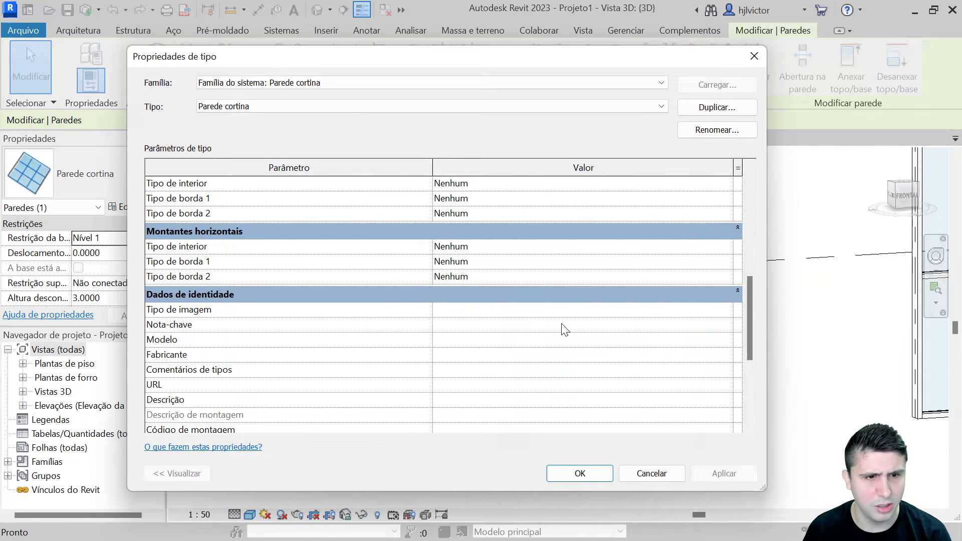
scroll(562, 328, "up", 1)
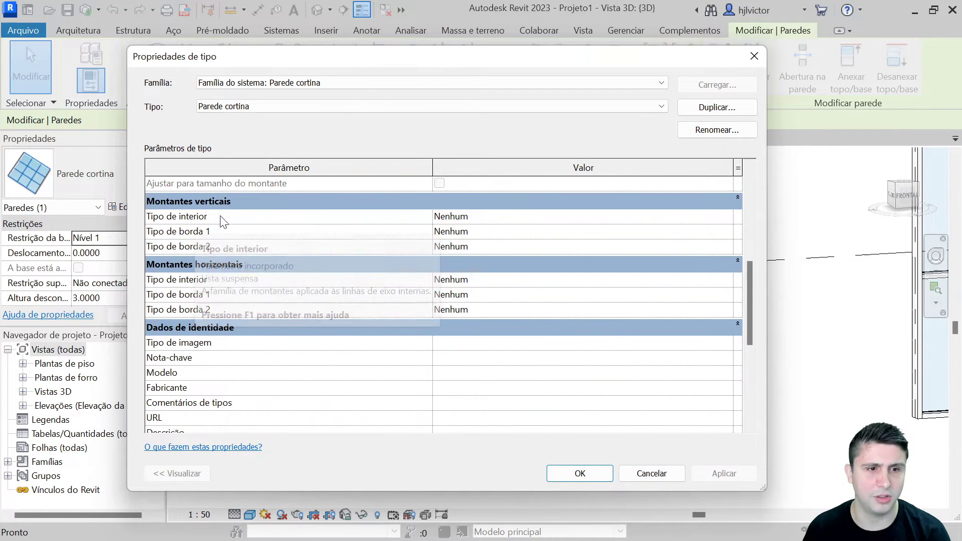
scroll(208, 268, "up", 1)
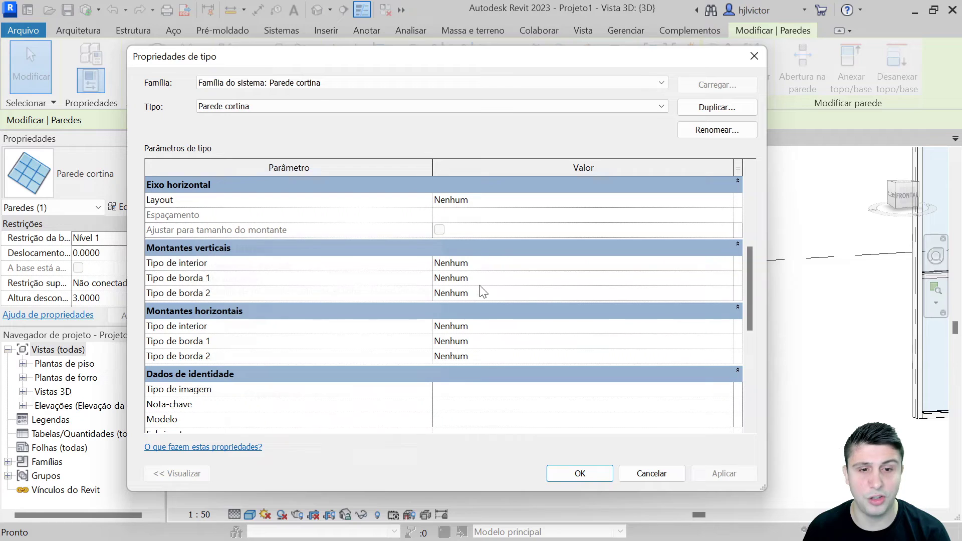
left_click(561, 263)
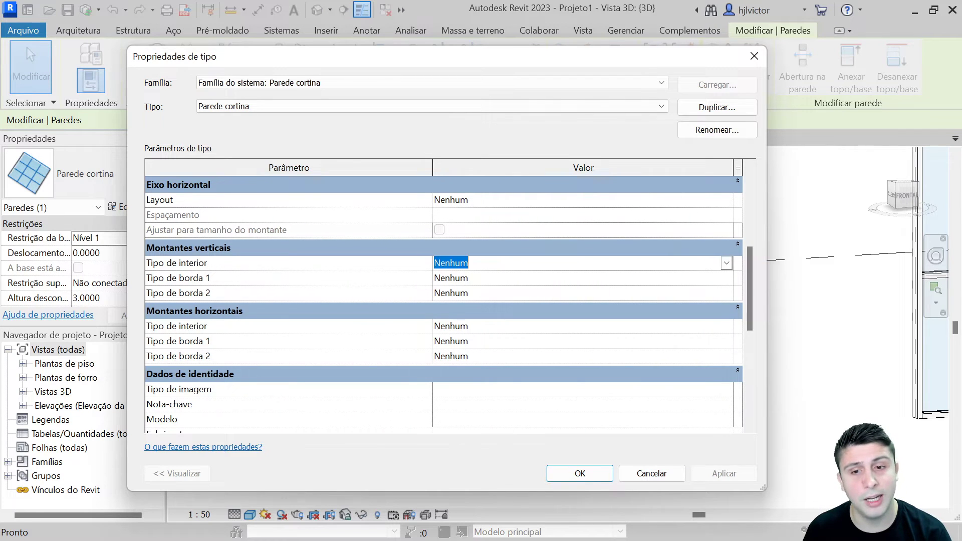
left_click(727, 264)
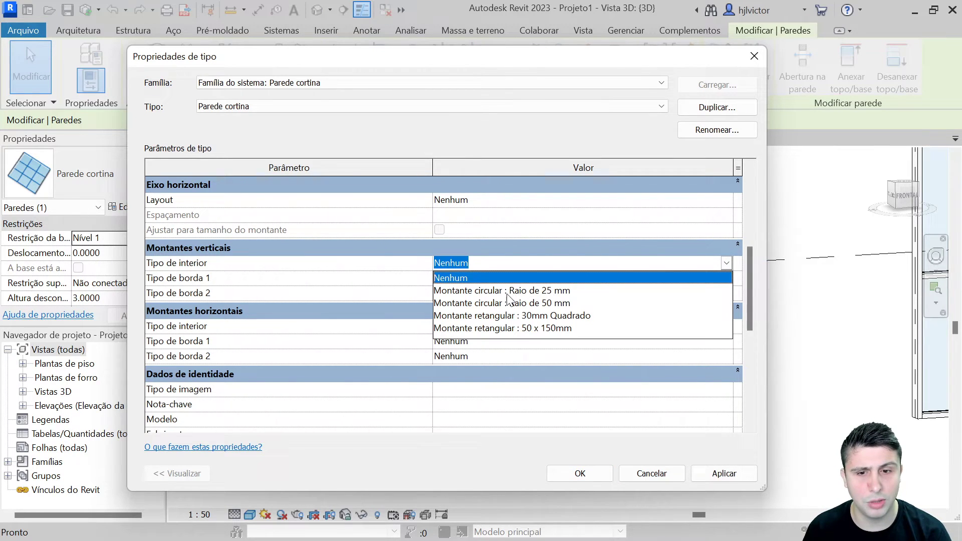
left_click(508, 303)
left_click(727, 278)
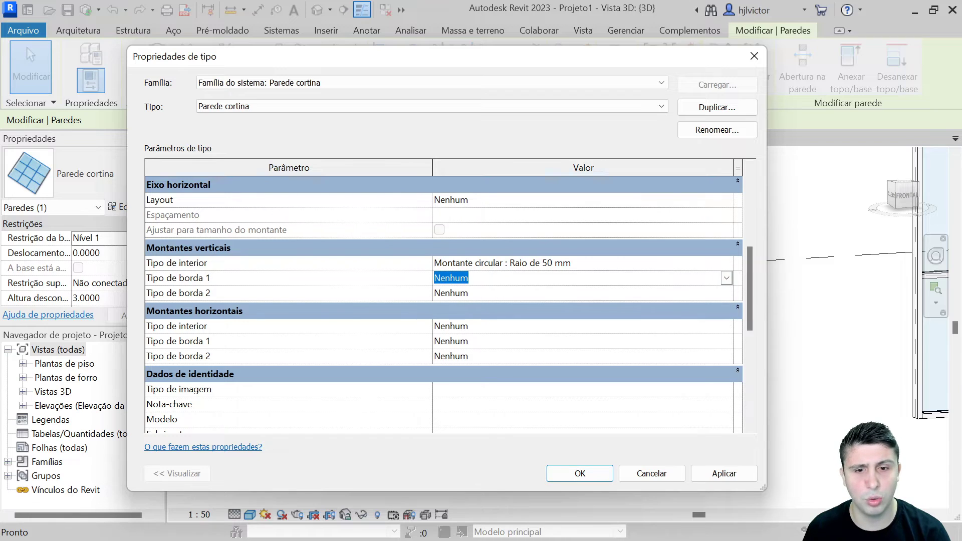
left_click(727, 278)
left_click(562, 320)
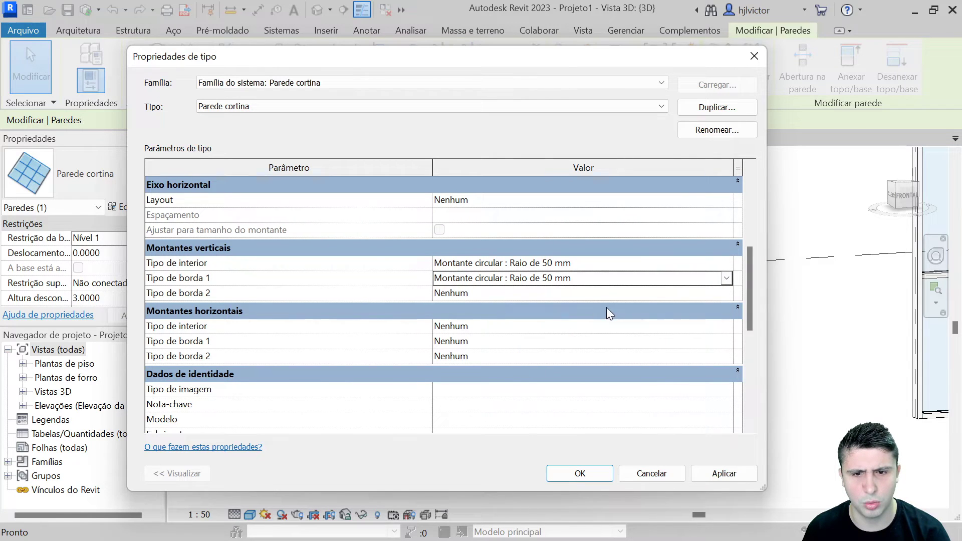
left_click(726, 293)
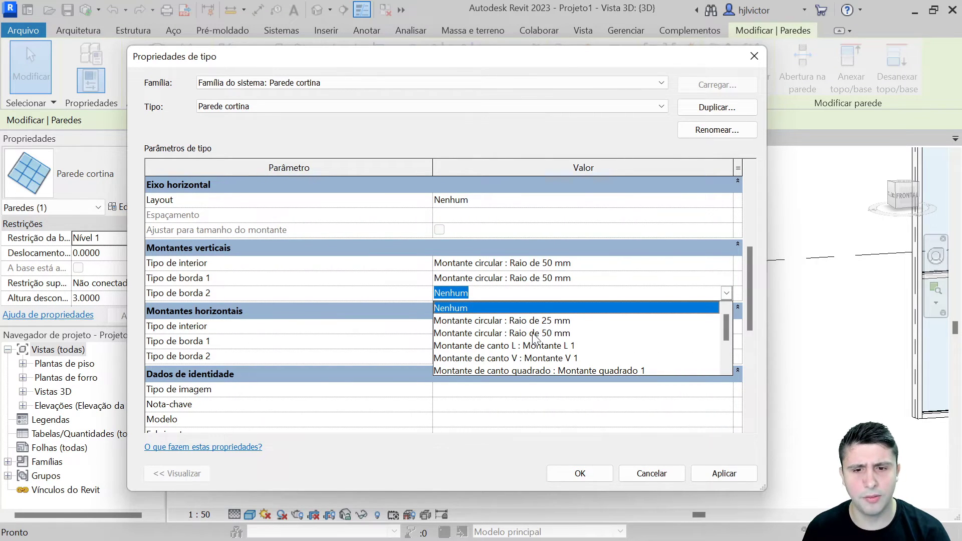
left_click(533, 334)
Set the horizontal interior, border 1 and border 2 mullions to Raio de 50 mm and apply the type
left_click(727, 327)
left_click(562, 364)
left_click(686, 346)
left_click(726, 341)
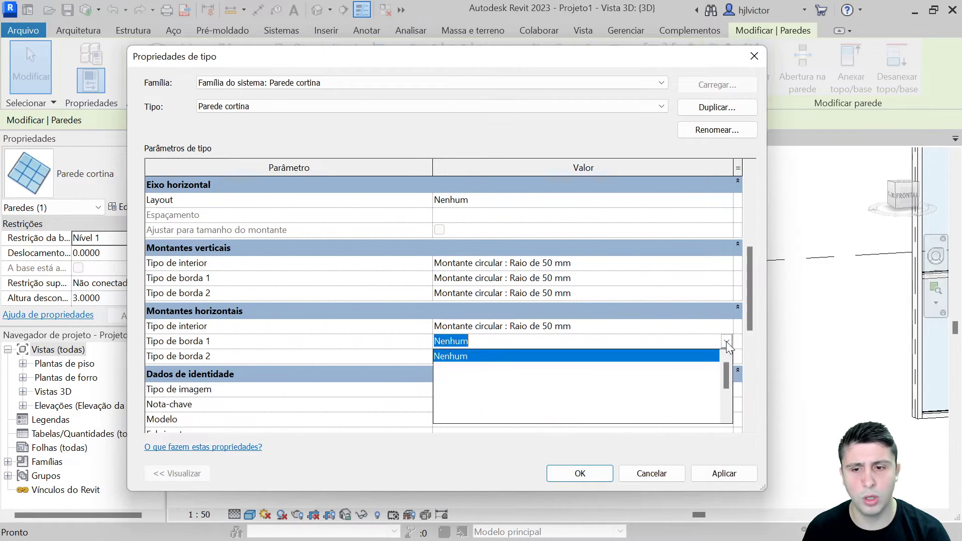
left_click(556, 378)
left_click(531, 357)
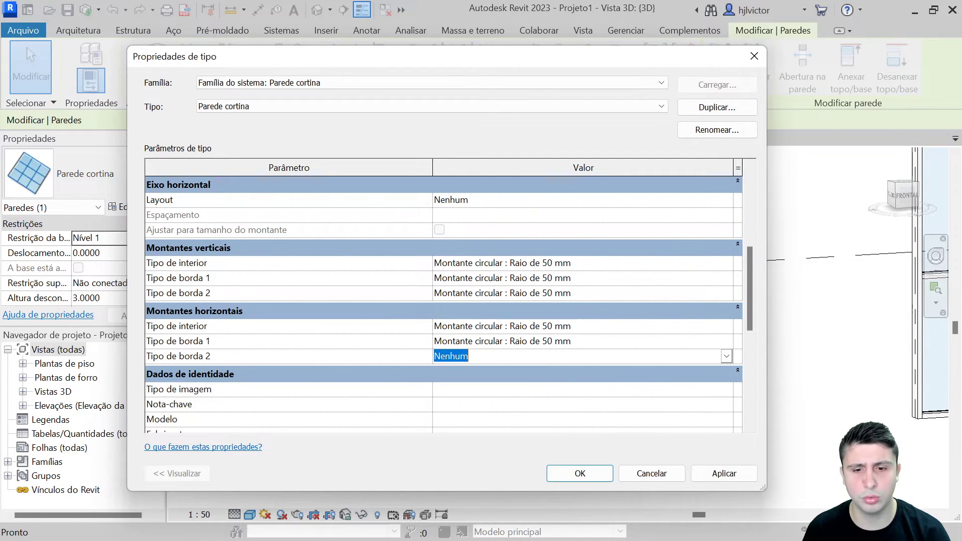
left_click(726, 356)
left_click(561, 397)
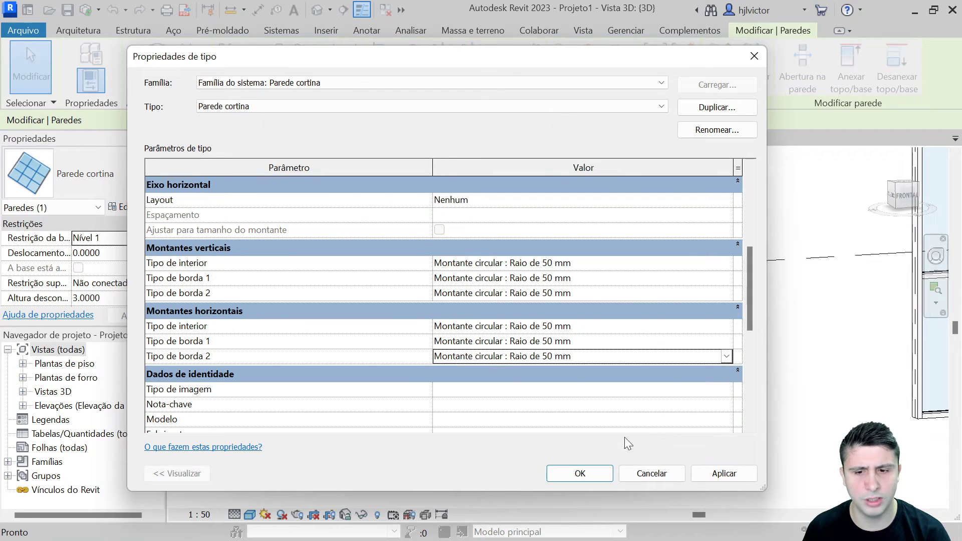
left_click(725, 479)
left_click(566, 477)
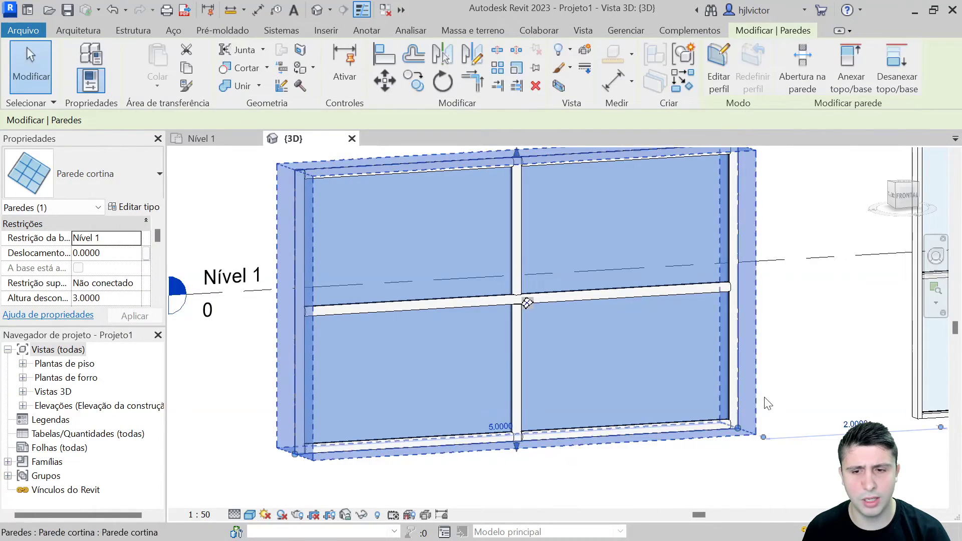
left_click(791, 361)
scroll(414, 315, "down", 2)
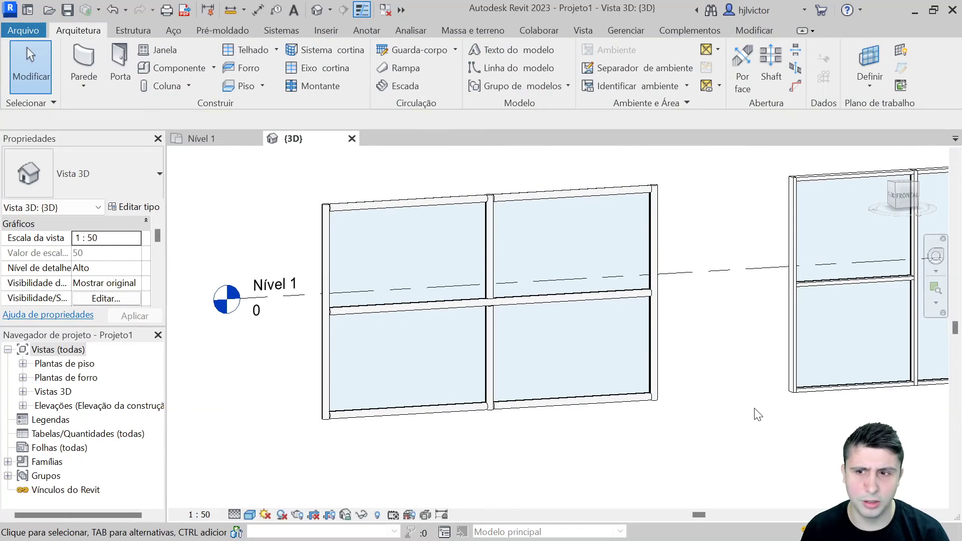
scroll(398, 328, "up", 1)
scroll(264, 373, "down", 1)
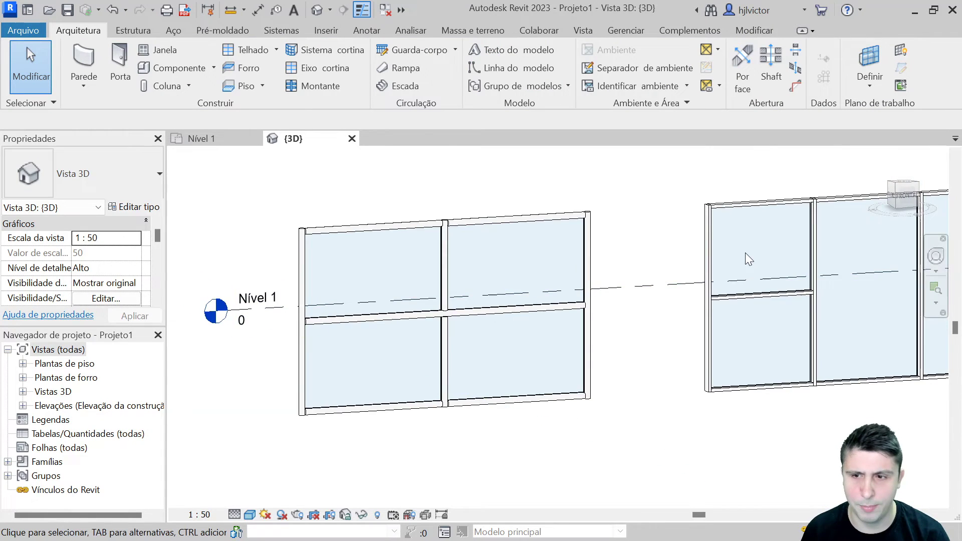
middle_click_drag(745, 254, 675, 269)
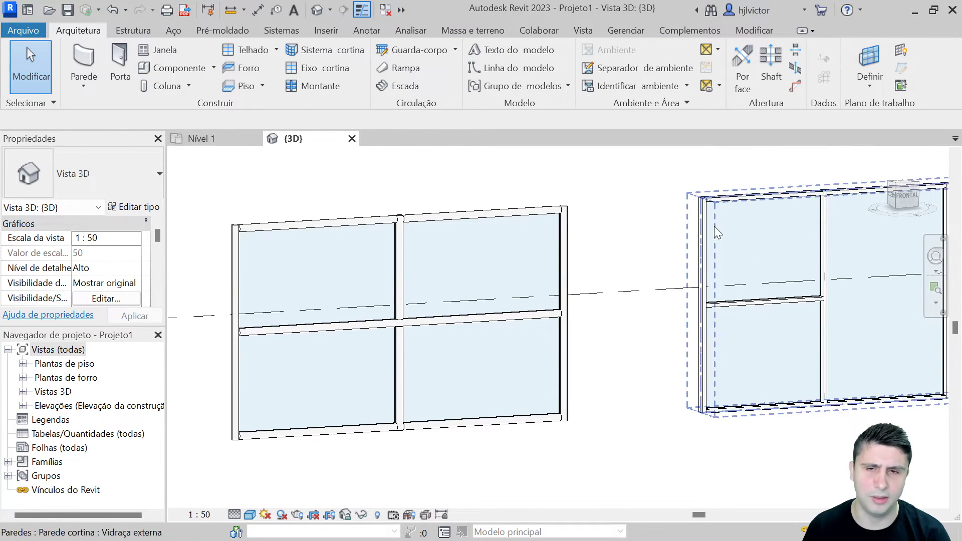
scroll(301, 308, "up", 1)
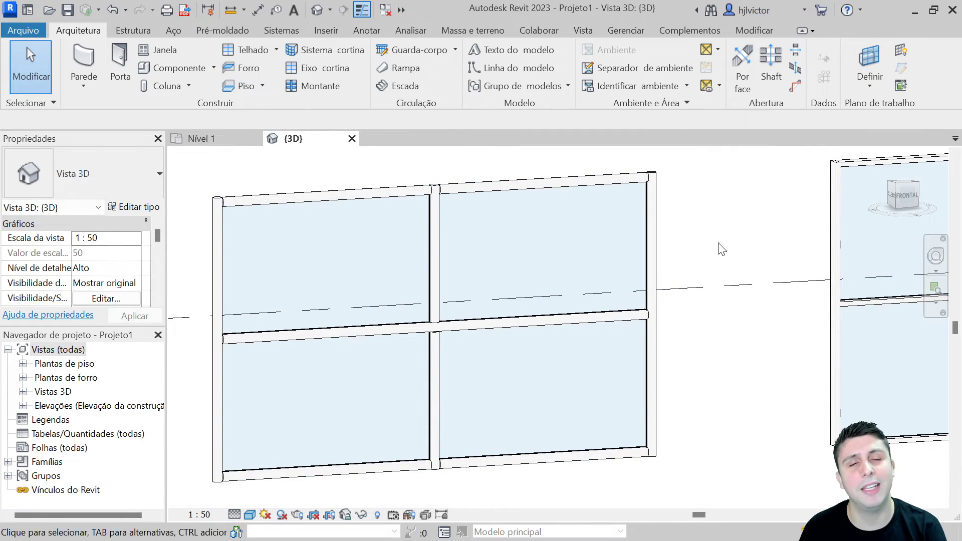
left_click(328, 191)
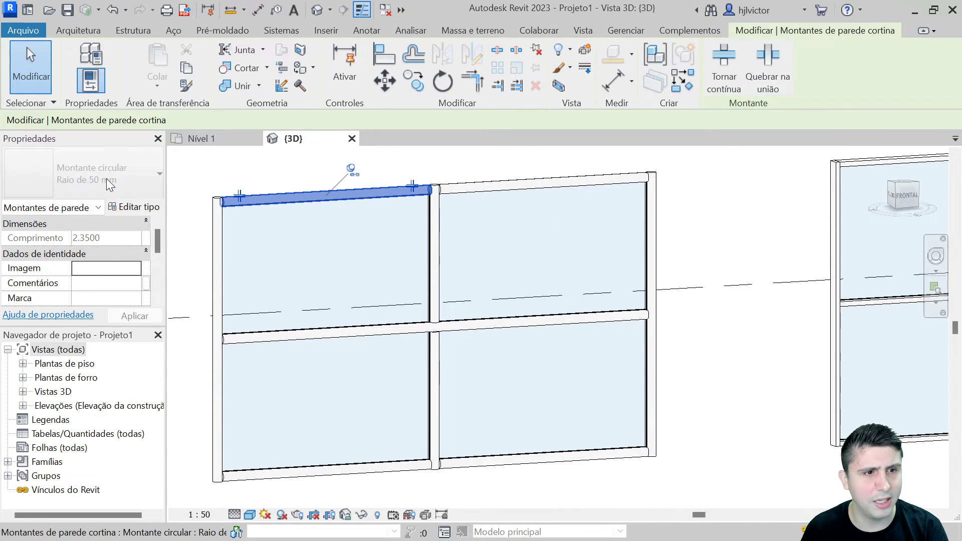
left_click(133, 207)
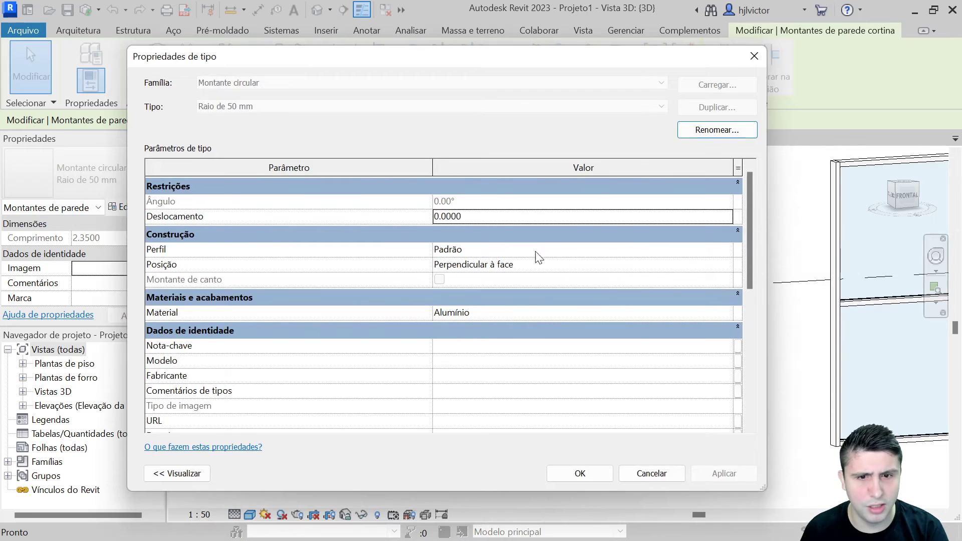
left_click(646, 473)
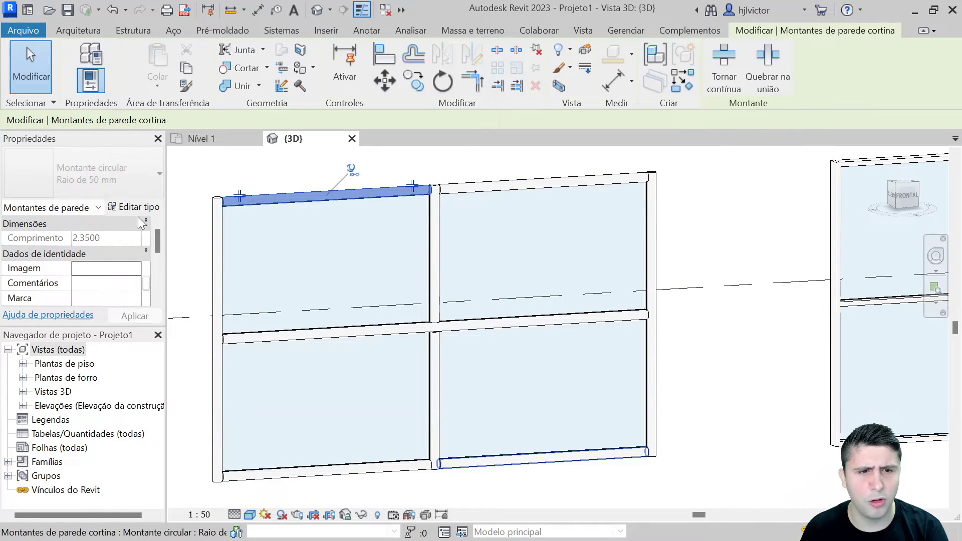
key("Escape")
key("Tab")
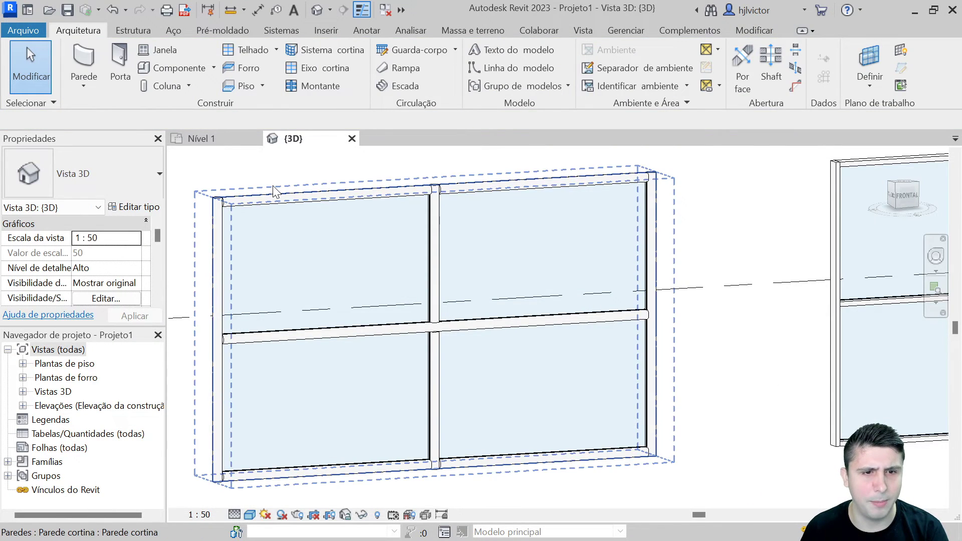
Change the first wall's vertical interior mullions to Montante retangular : 30mm Quadrado
left_click(272, 188)
left_click(133, 207)
scroll(592, 263, "down", 3)
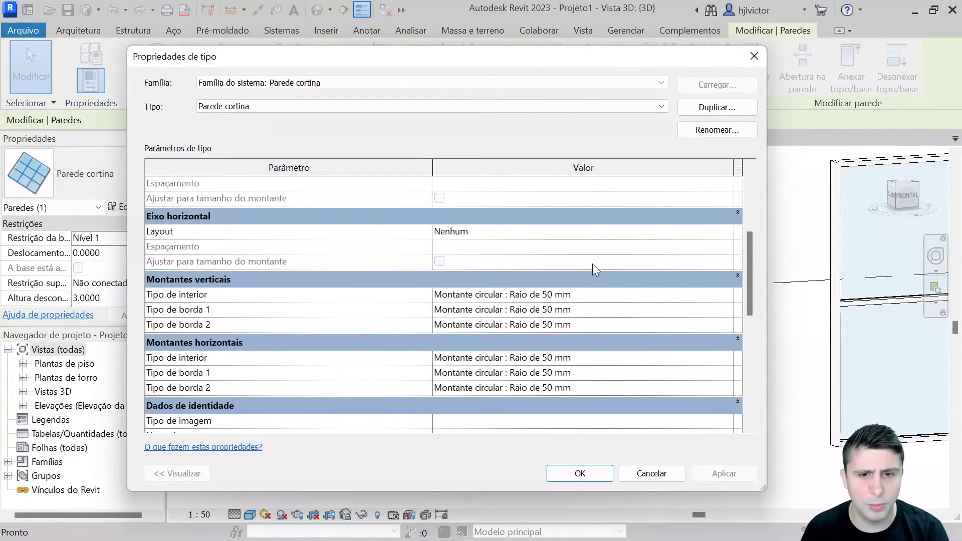
scroll(592, 263, "down", 1)
left_click(643, 264)
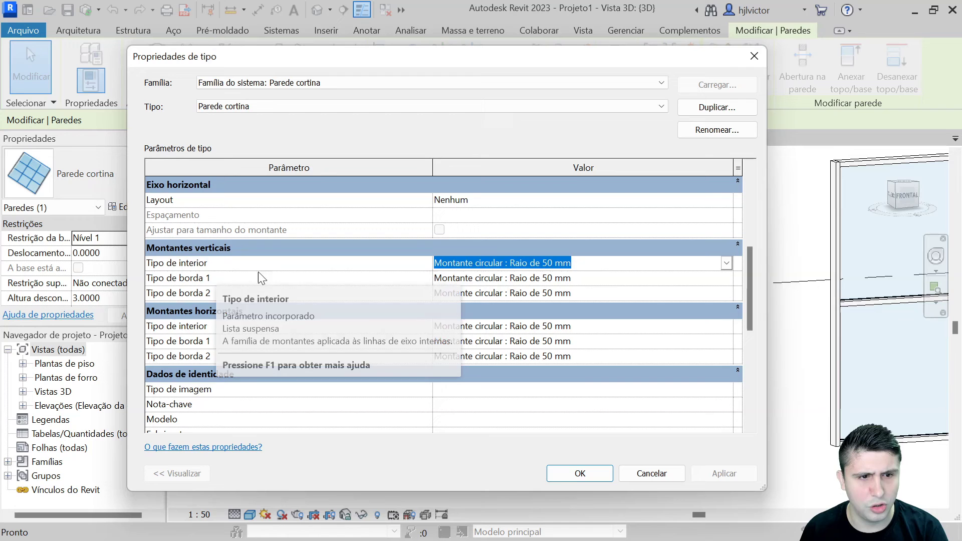
left_click(726, 263)
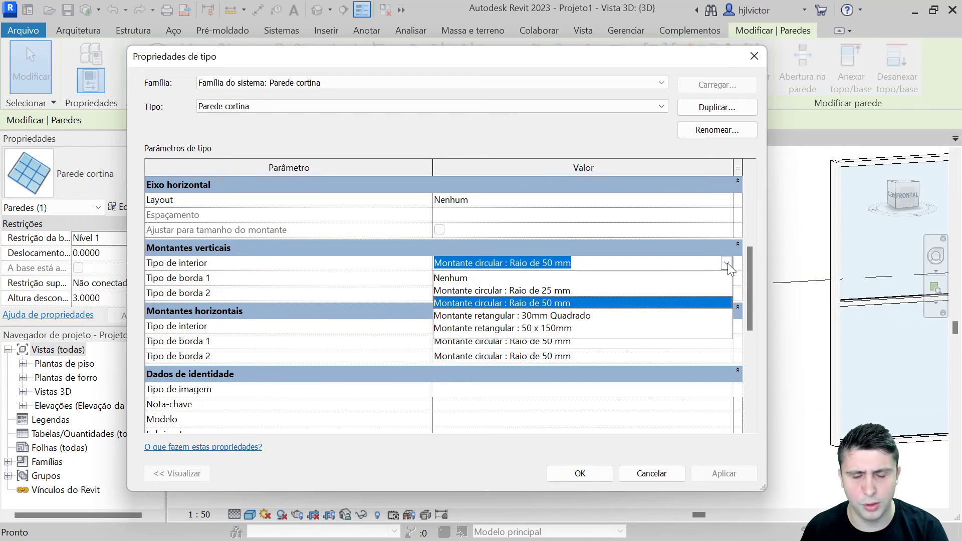
left_click(528, 319)
left_click(698, 477)
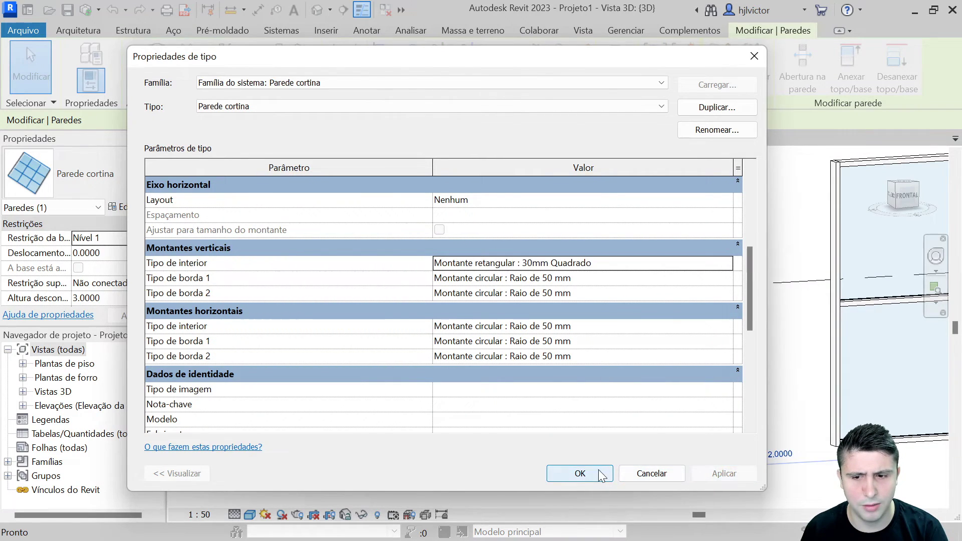
left_click(599, 472)
left_click(742, 423)
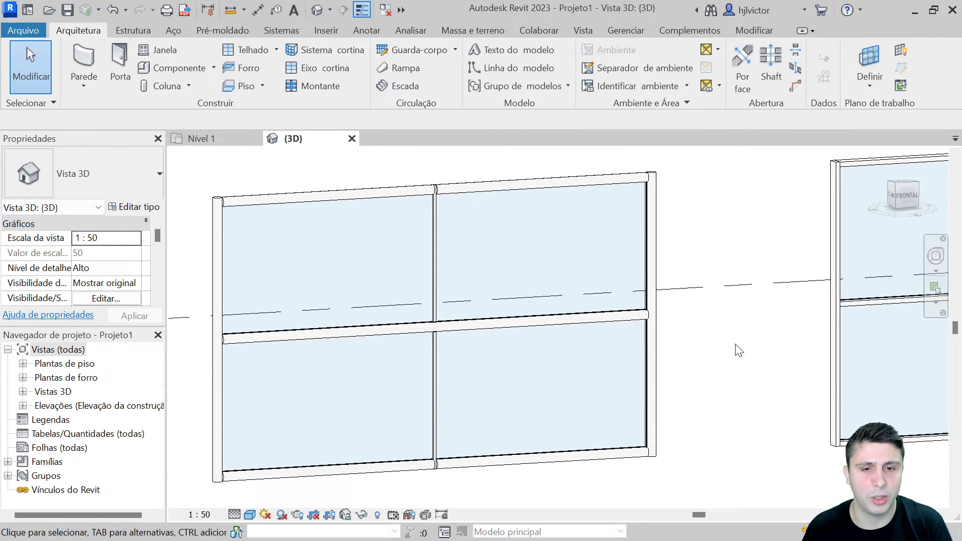
Reselect the first curtain wall and briefly check its type properties
left_click(272, 189)
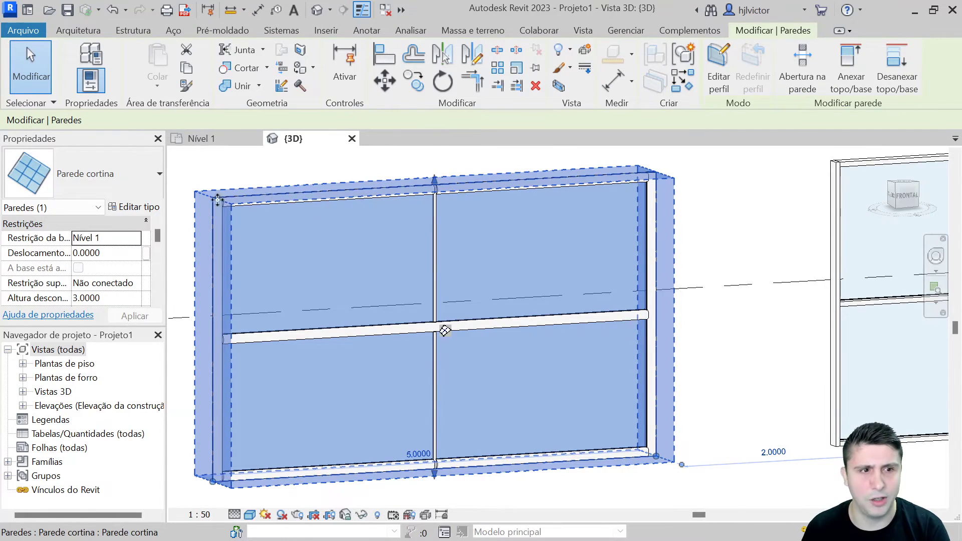
left_click(125, 207)
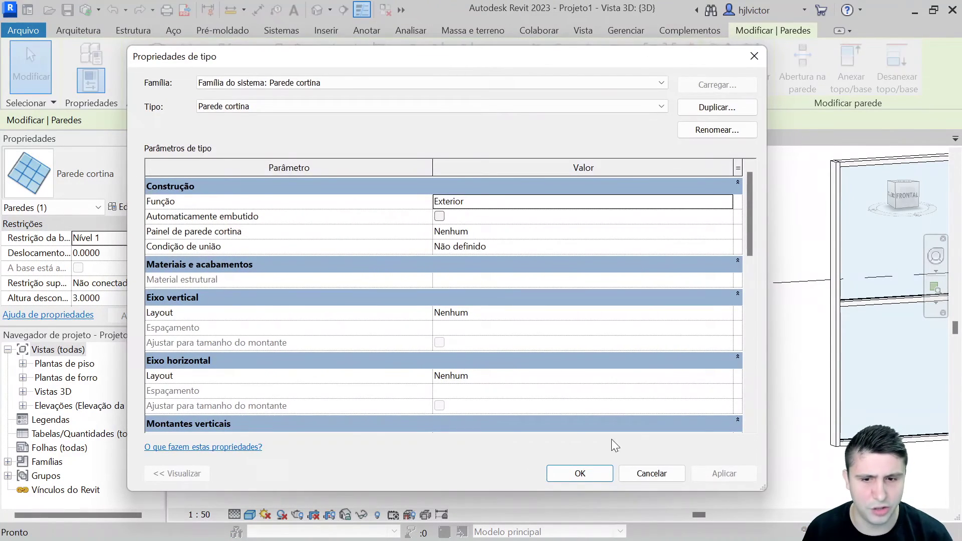
left_click(651, 474)
scroll(95, 270, "down", 1)
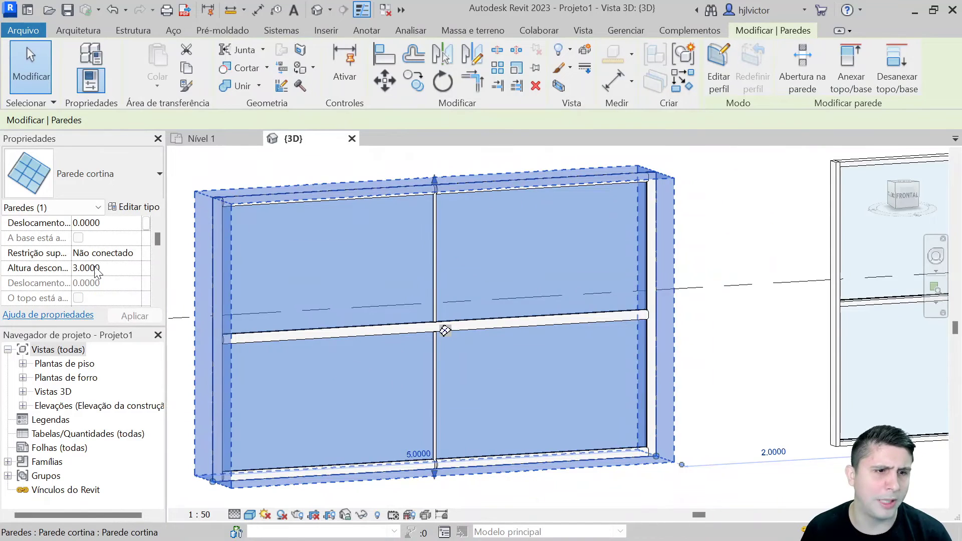
scroll(103, 271, "down", 2)
scroll(109, 270, "down", 2)
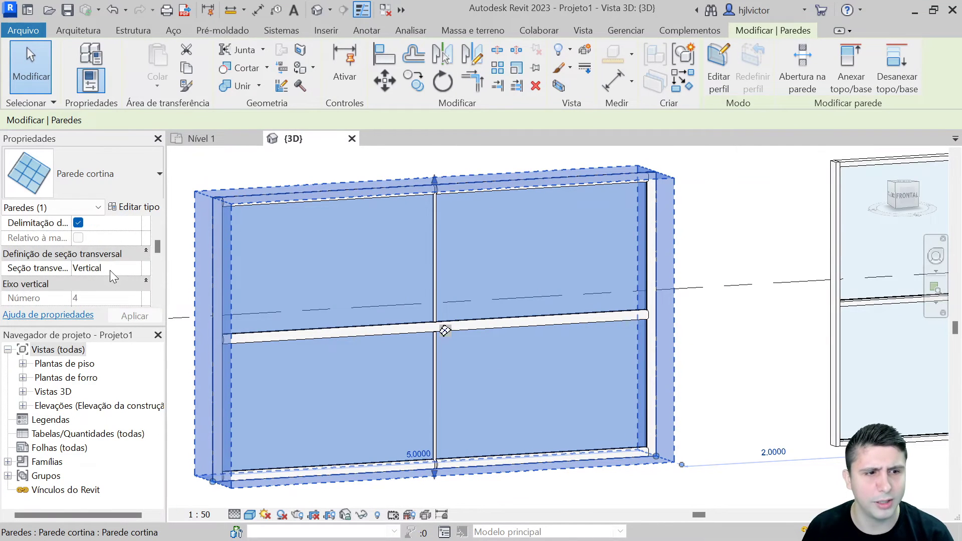
scroll(110, 270, "up", 5)
Review the wall type's mullion settings, then close the dialog and clear the selection
left_click(122, 207)
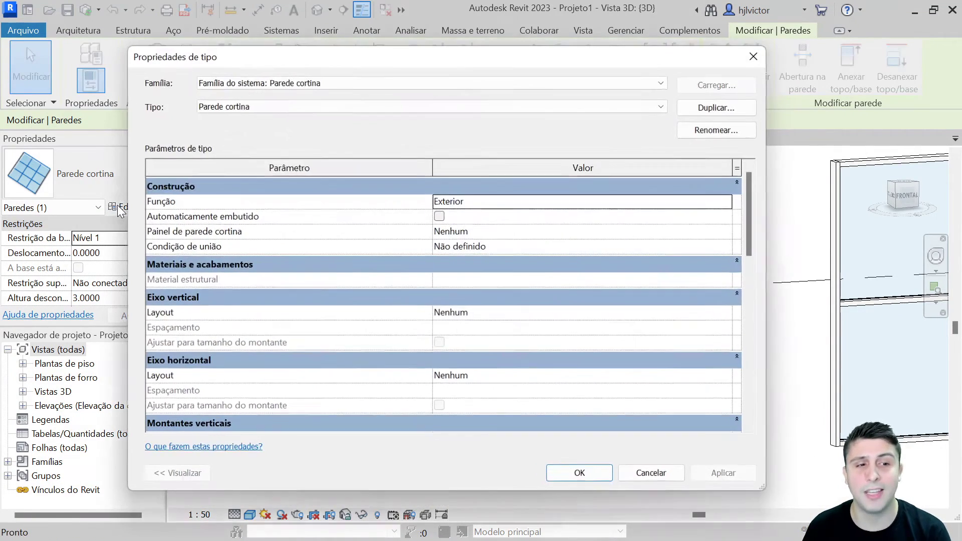
scroll(494, 281, "down", 1)
scroll(546, 278, "down", 1)
scroll(549, 269, "down", 1)
scroll(619, 259, "down", 1)
scroll(619, 260, "down", 1)
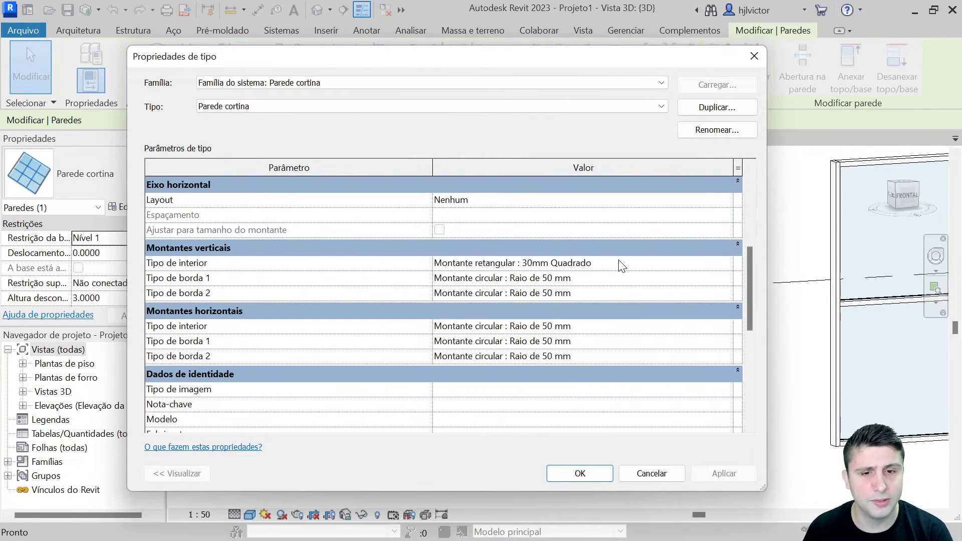
scroll(619, 263, "down", 2)
scroll(614, 266, "down", 2)
scroll(612, 268, "down", 2)
scroll(592, 290, "up", 2)
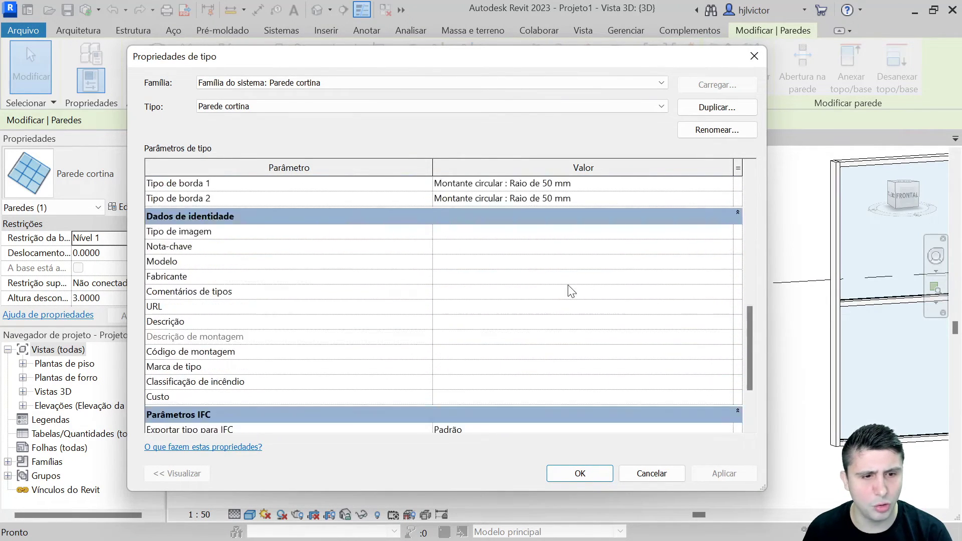
scroll(592, 301, "up", 3)
scroll(592, 302, "up", 1)
scroll(593, 306, "up", 2)
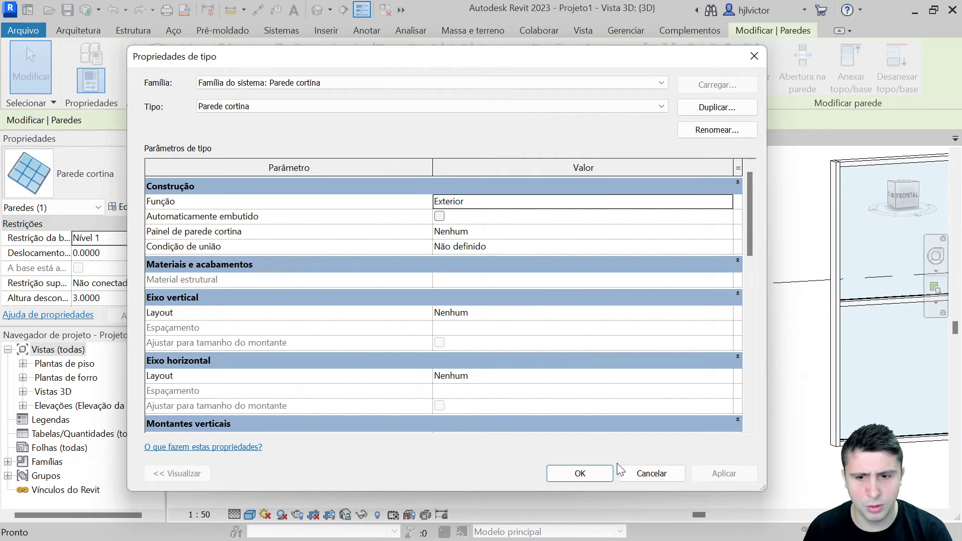
left_click(636, 476)
key("Escape")
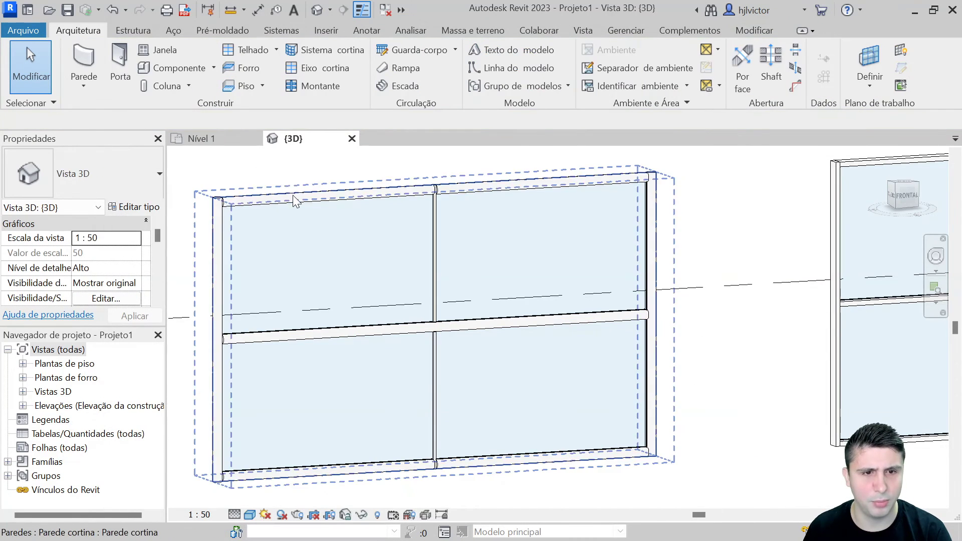
Select the first wall's top mullion and browse its material, then cancel the browser
left_click(253, 204)
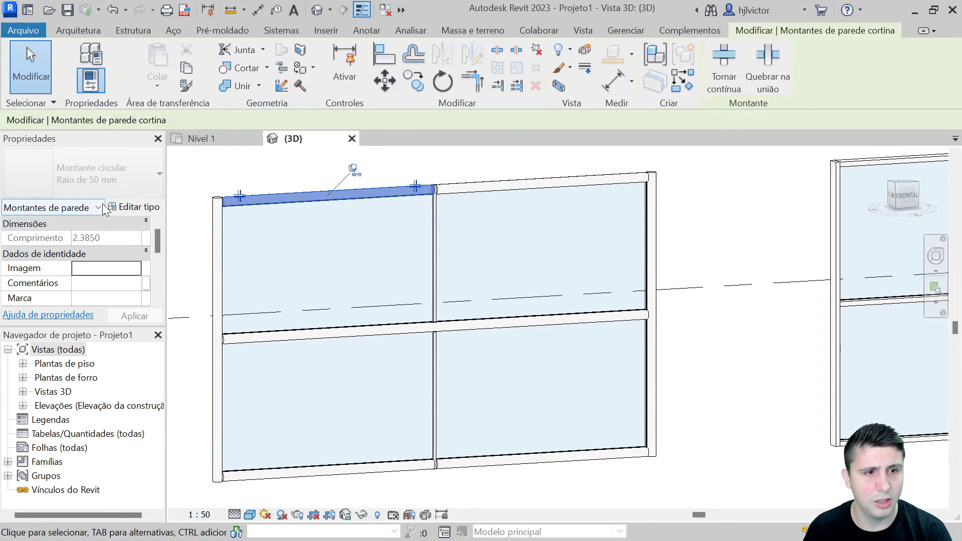
left_click(120, 209)
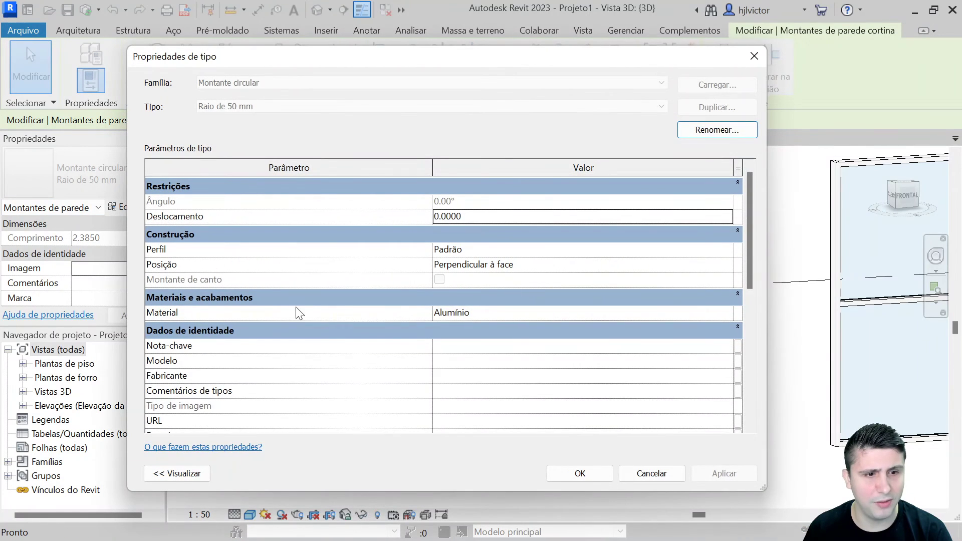
left_click(464, 312)
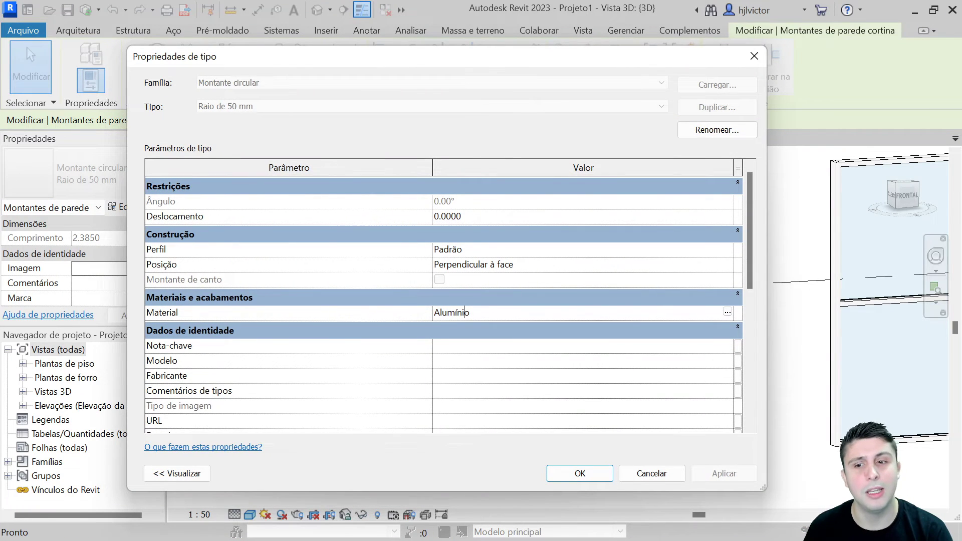
left_click(727, 312)
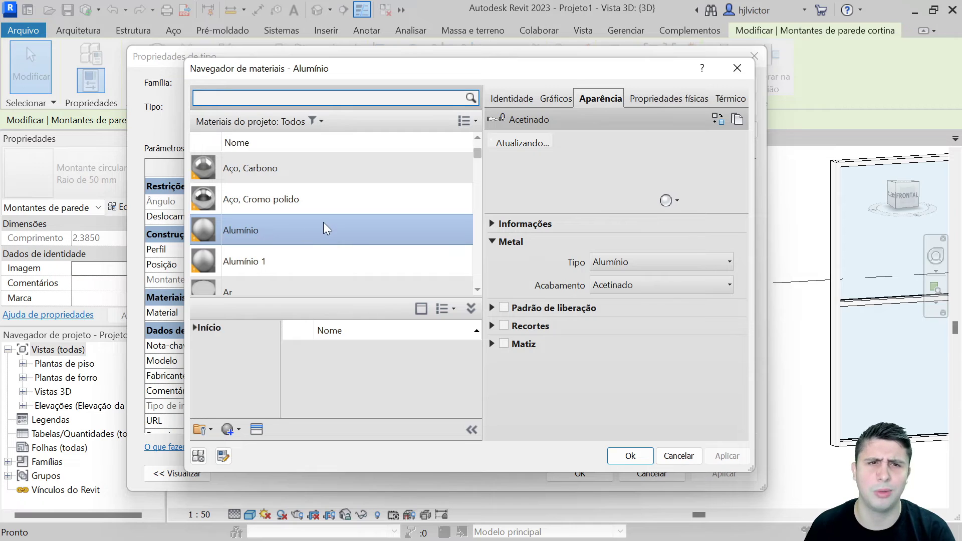
scroll(342, 213, "down", 3)
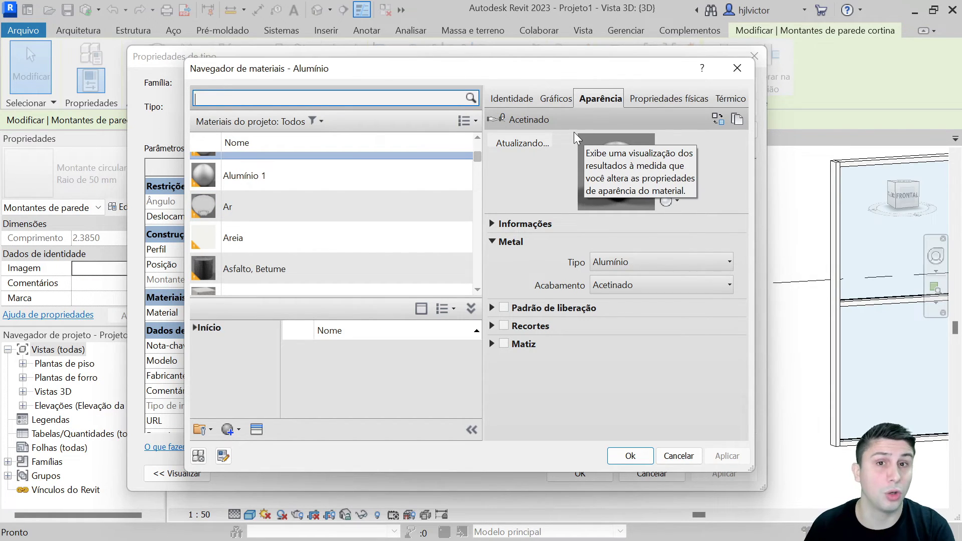
left_click(676, 455)
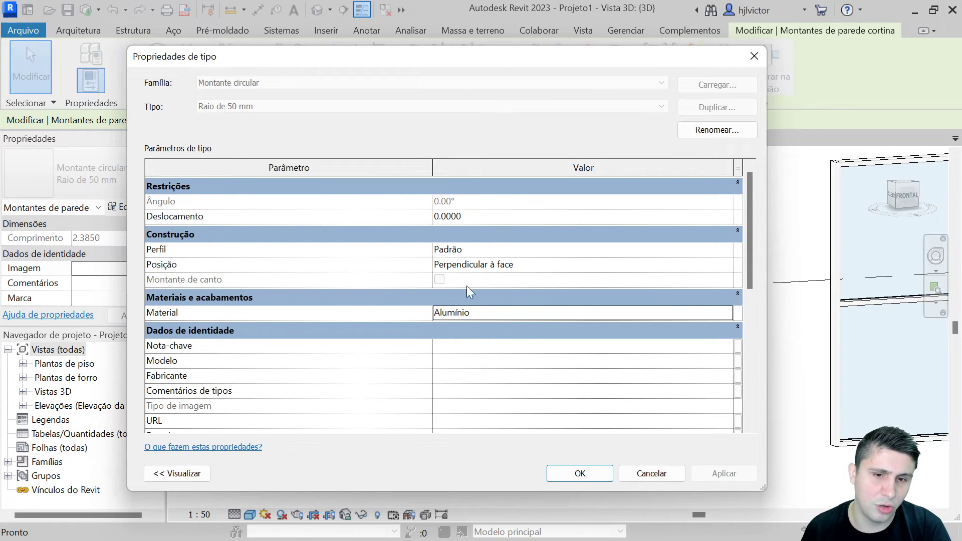
Set the Alumínio material's shading colour to black (RGB 0 0 0) and apply it
left_click(697, 313)
left_click(728, 313)
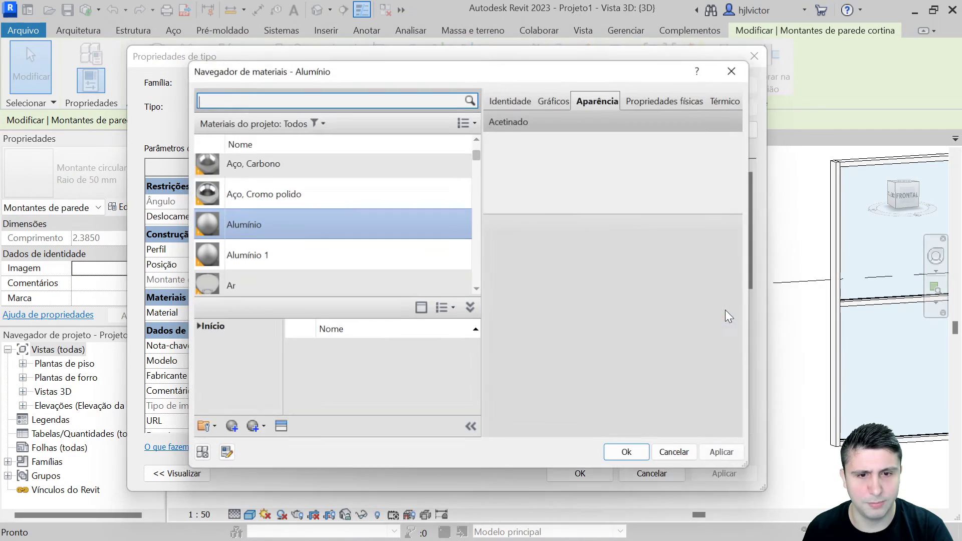
left_click(554, 99)
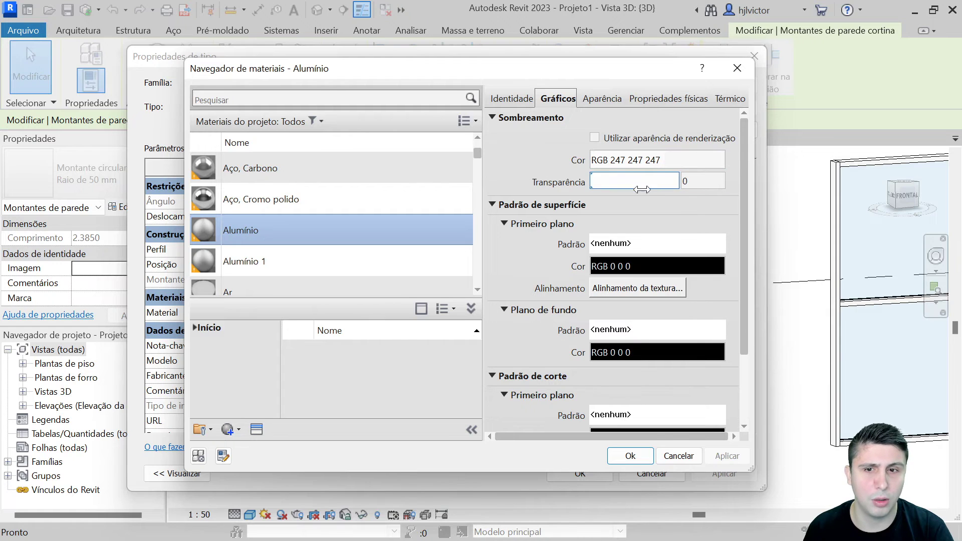
left_click(636, 160)
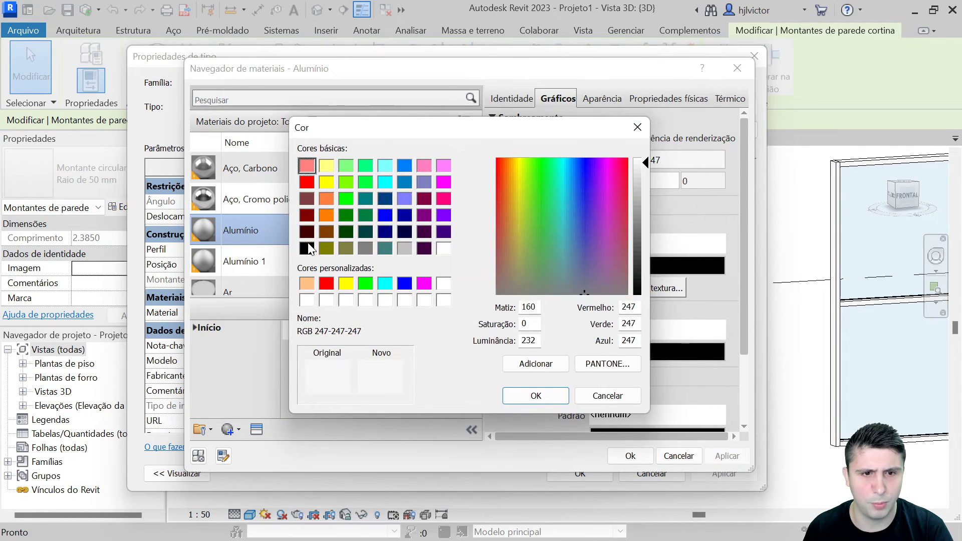
left_click(307, 248)
left_click(536, 396)
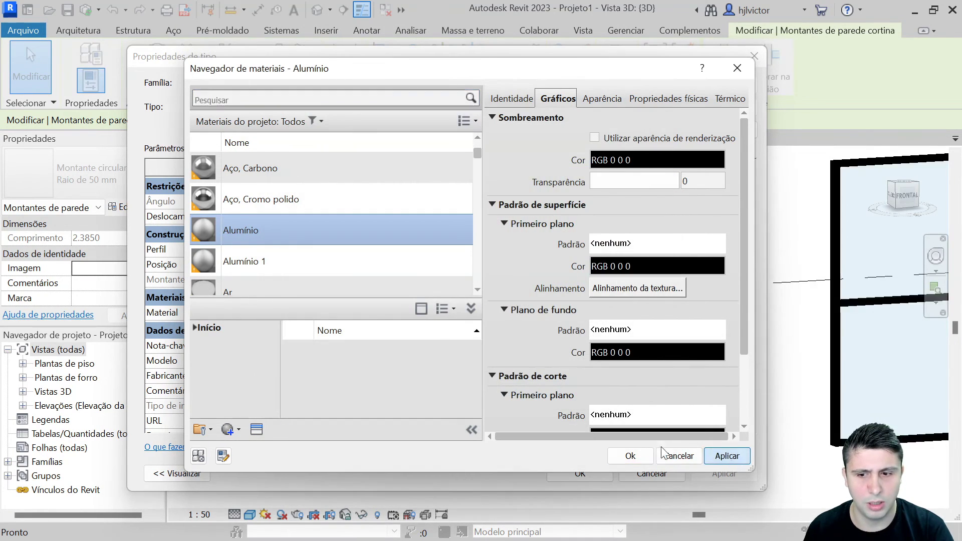
left_click(628, 456)
left_click(711, 471)
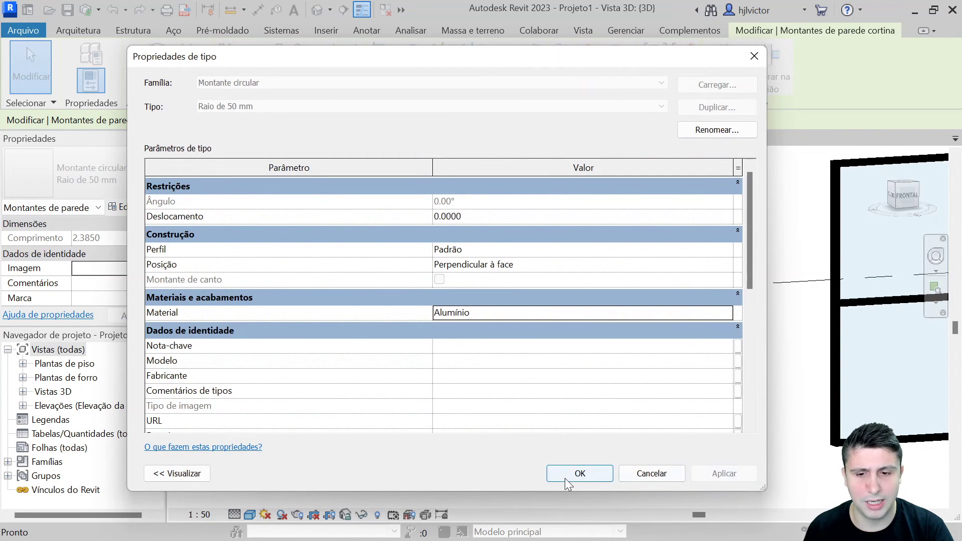
left_click(577, 474)
left_click(727, 400)
Zoom and pan the 3D view to the first curtain wall and select it
scroll(351, 333, "down", 3)
scroll(351, 334, "down", 2)
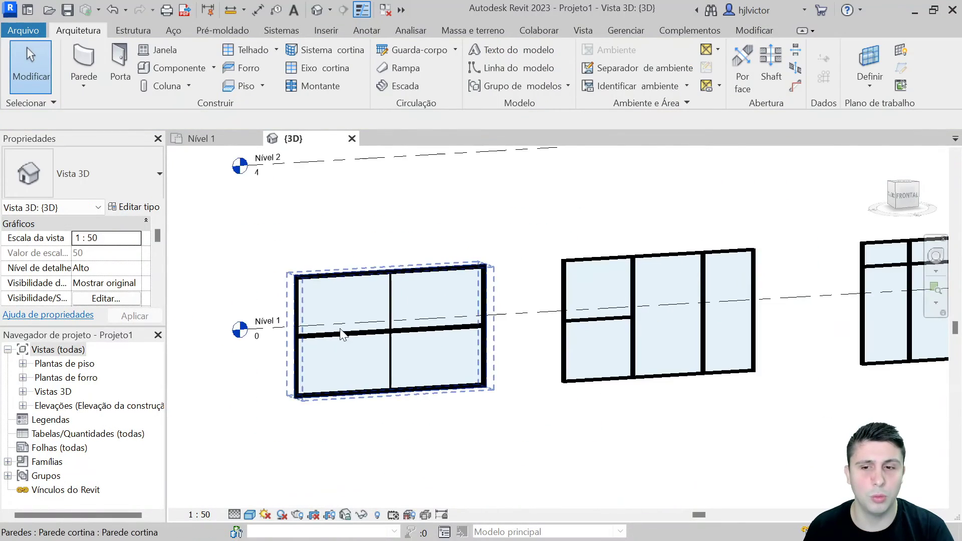
scroll(642, 333, "up", 2)
scroll(642, 334, "up", 1)
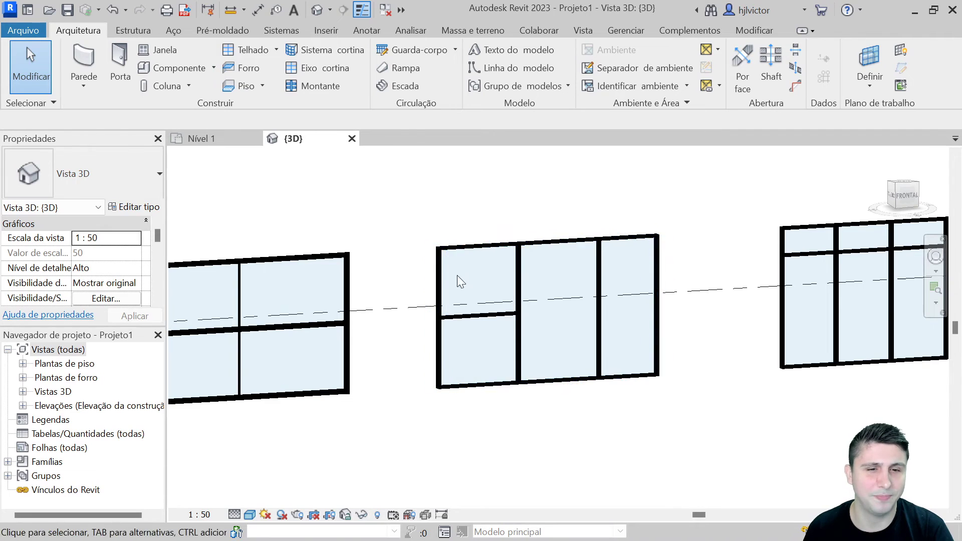
mouse_move(410, 244)
middle_mouse_down()
mouse_move(488, 224)
mouse_move(477, 220)
middle_mouse_up()
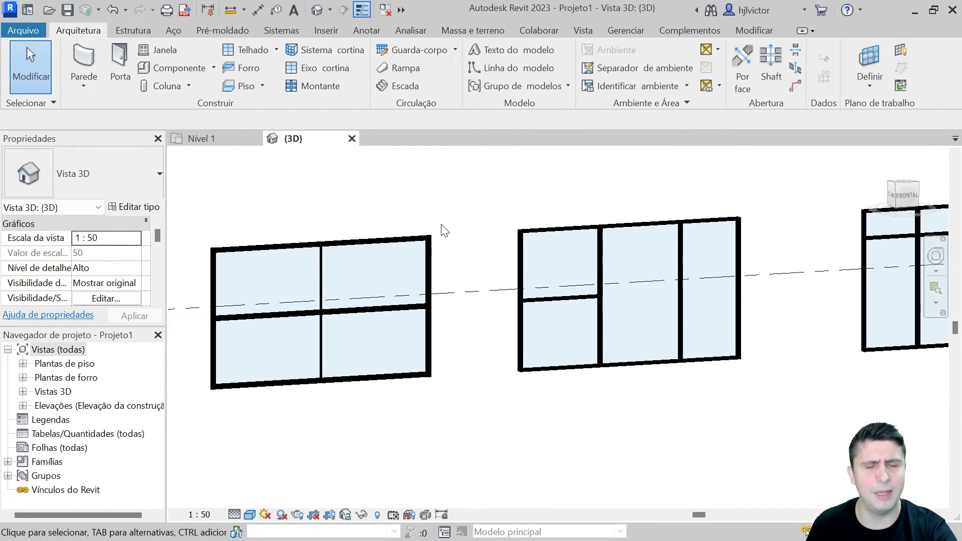
scroll(467, 260, "up", 1)
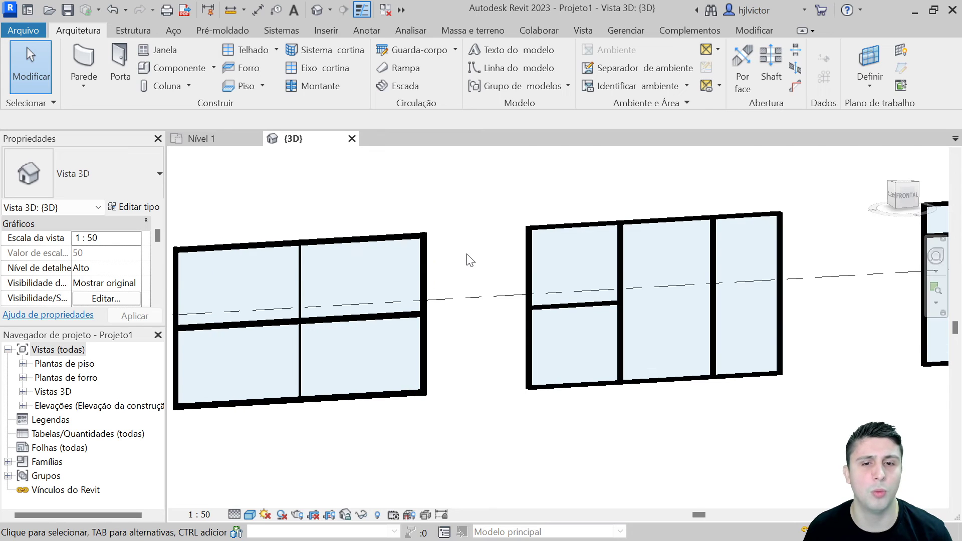
scroll(215, 342, "up", 1)
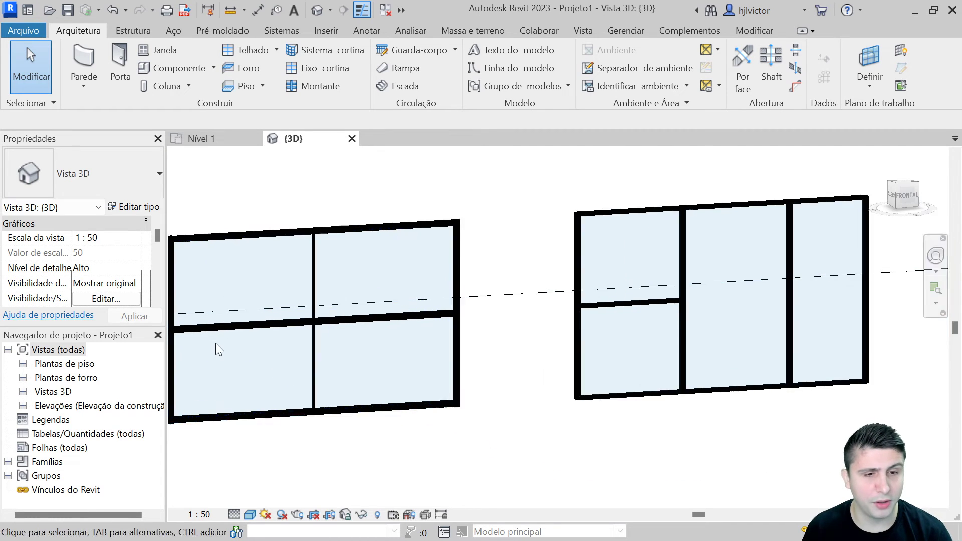
scroll(219, 333, "up", 1)
middle_click_drag(257, 313, 341, 305)
left_click(313, 318)
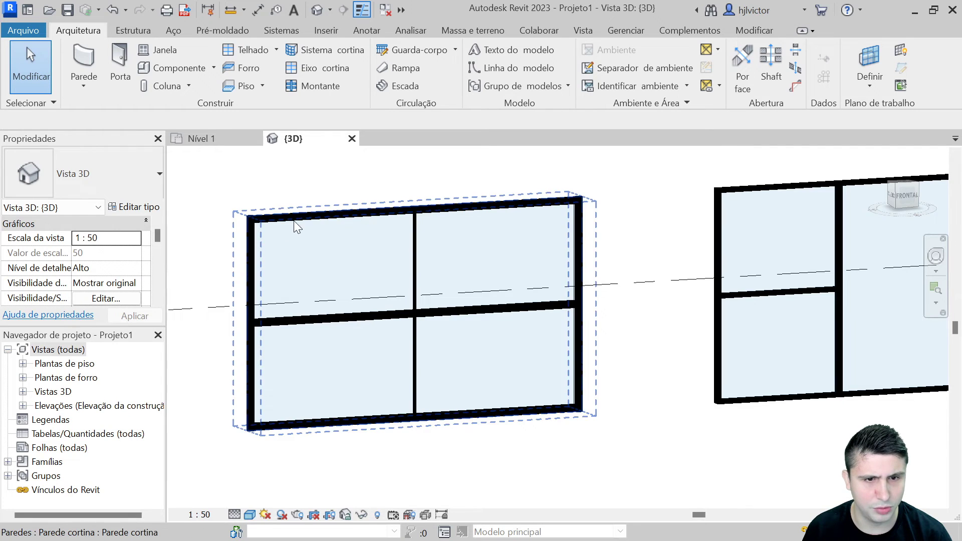
scroll(296, 226, "up", 2)
Unpin and delete the left half of the first wall's horizontal mullion
left_click(292, 375)
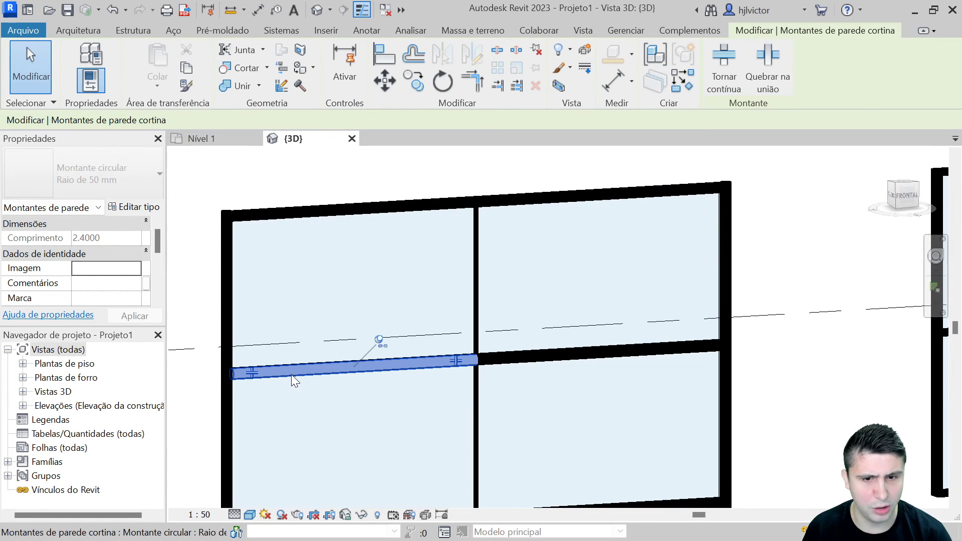
left_click(380, 341)
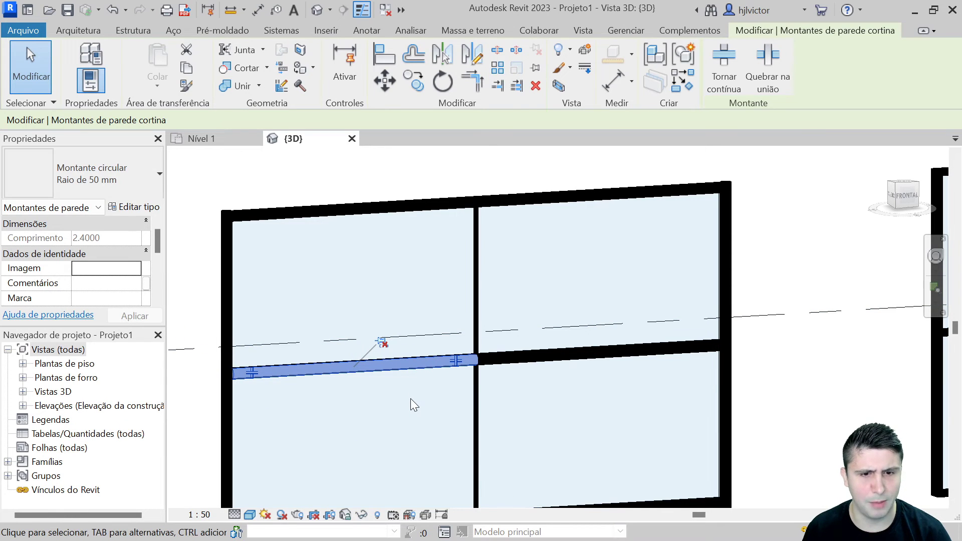
key("Delete")
scroll(331, 366, "down", 2)
middle_click_drag(362, 395, 363, 360)
scroll(363, 360, "up", 1)
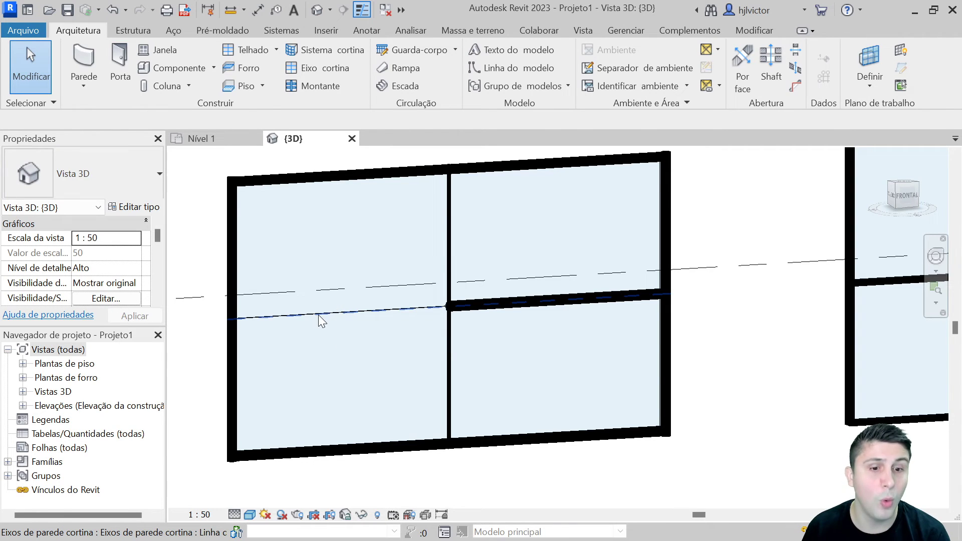
Delete the right half of the horizontal mullion and the horizontal curtain grid line
left_click(538, 305)
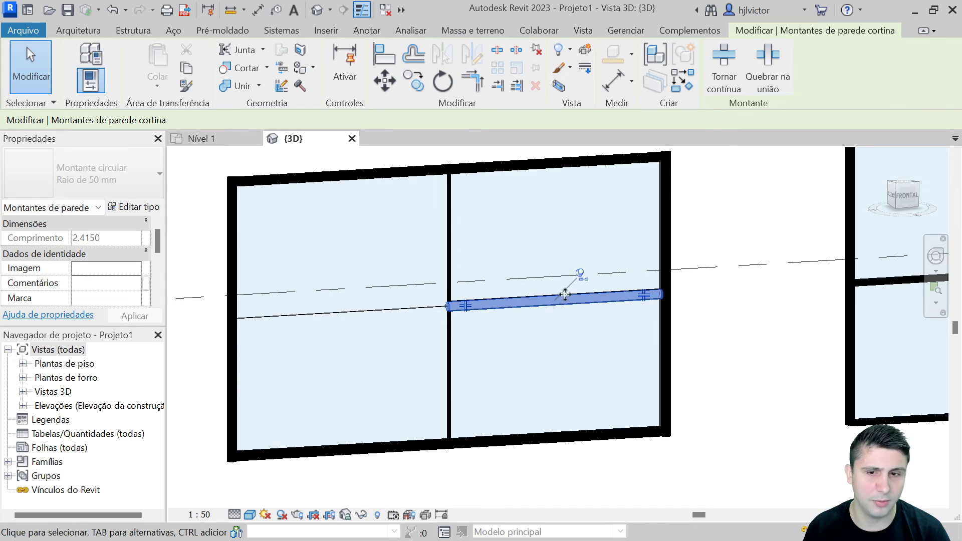
left_click(566, 351)
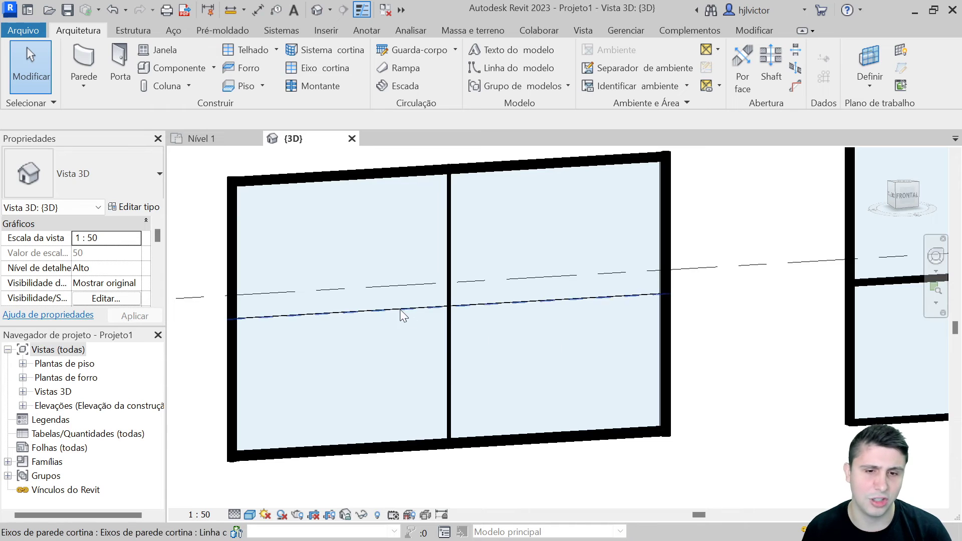
left_click(374, 311)
key("Escape")
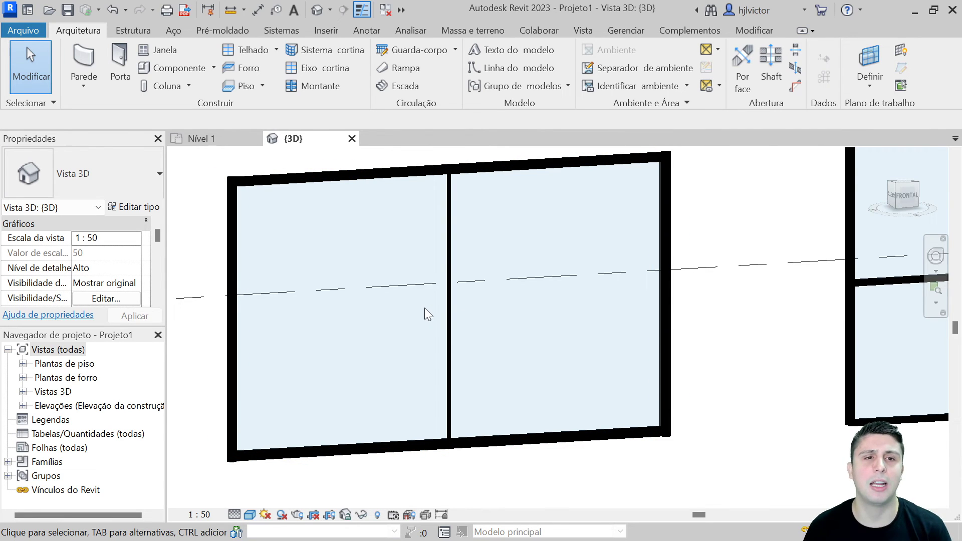
left_click(84, 85)
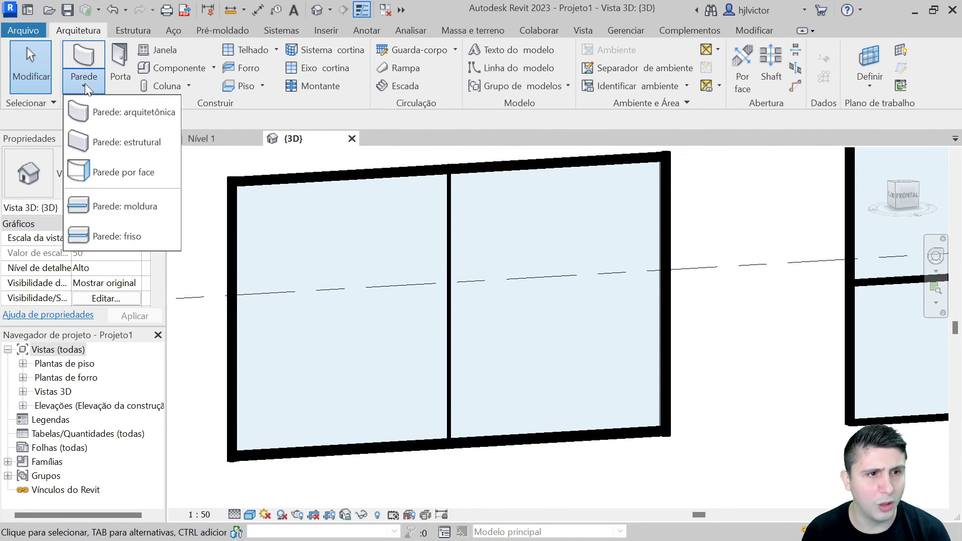
left_click(96, 109)
left_click(102, 186)
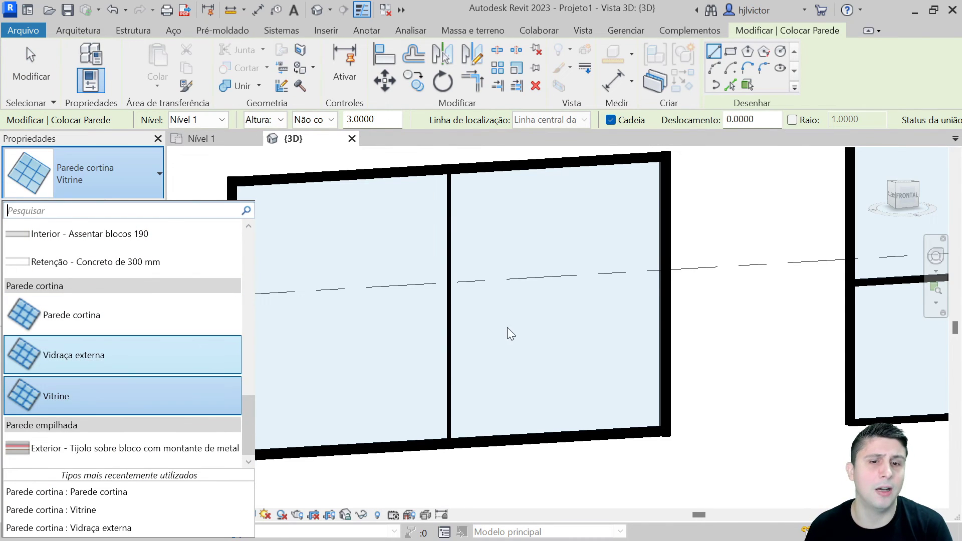
left_click(549, 338)
key("Escape")
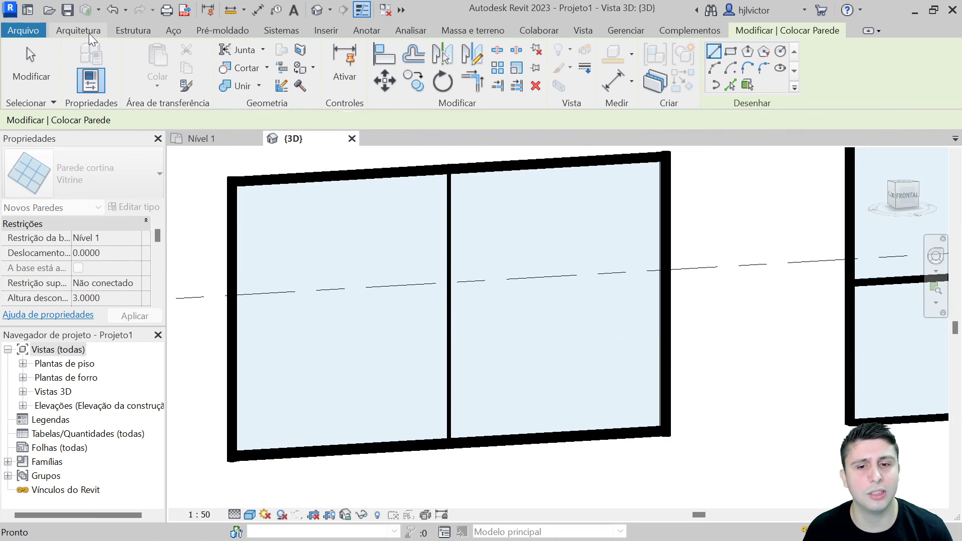
left_click(90, 32)
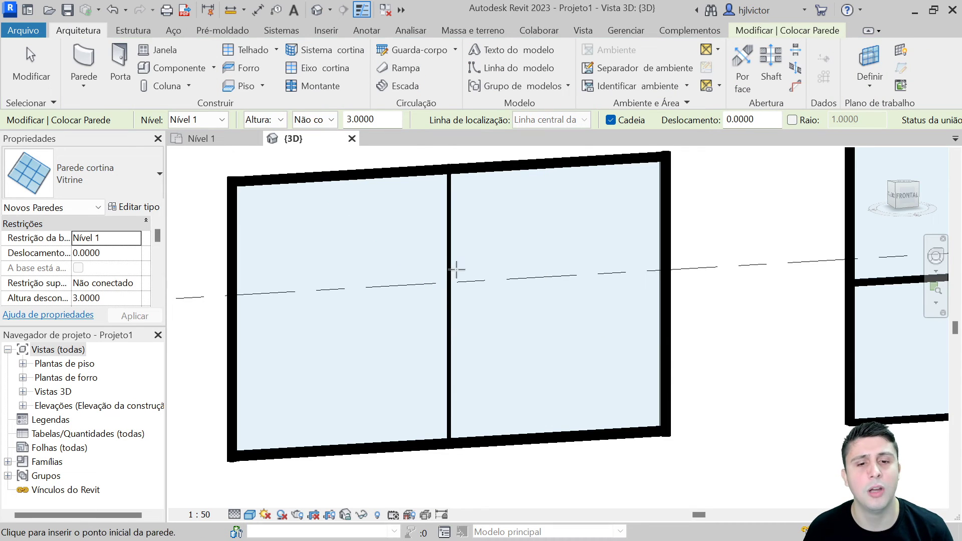
key("Escape")
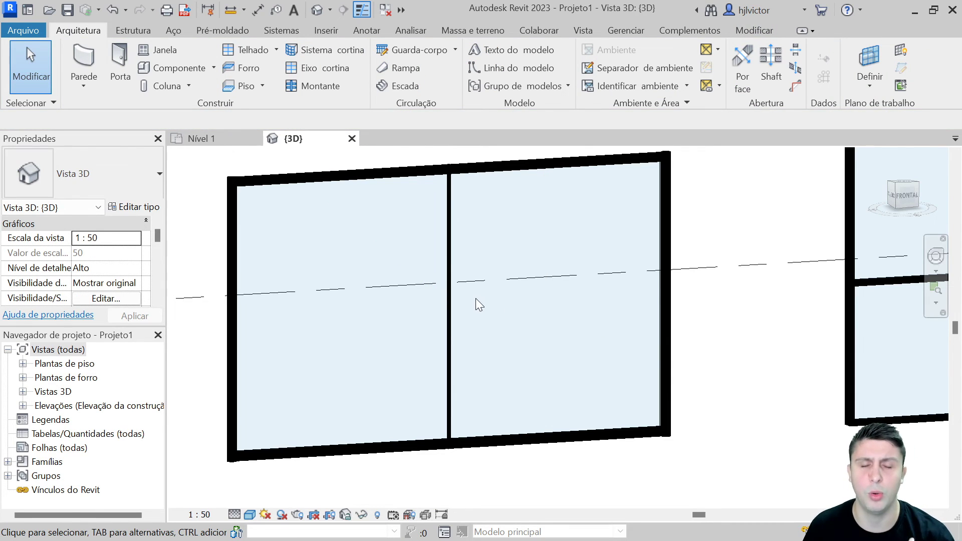
scroll(468, 296, "down", 2)
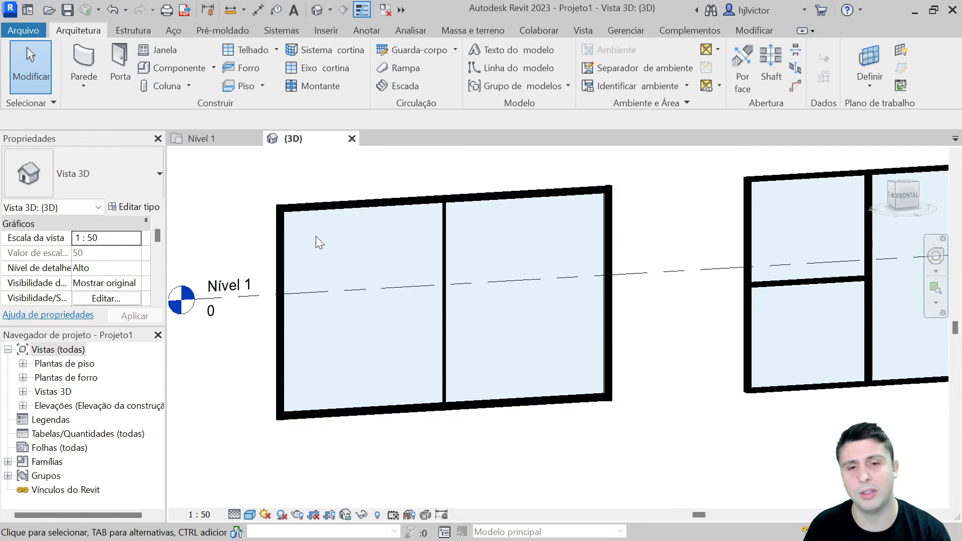
scroll(317, 237, "down", 3)
middle_click_drag(317, 237, 650, 248)
scroll(650, 247, "down", 1)
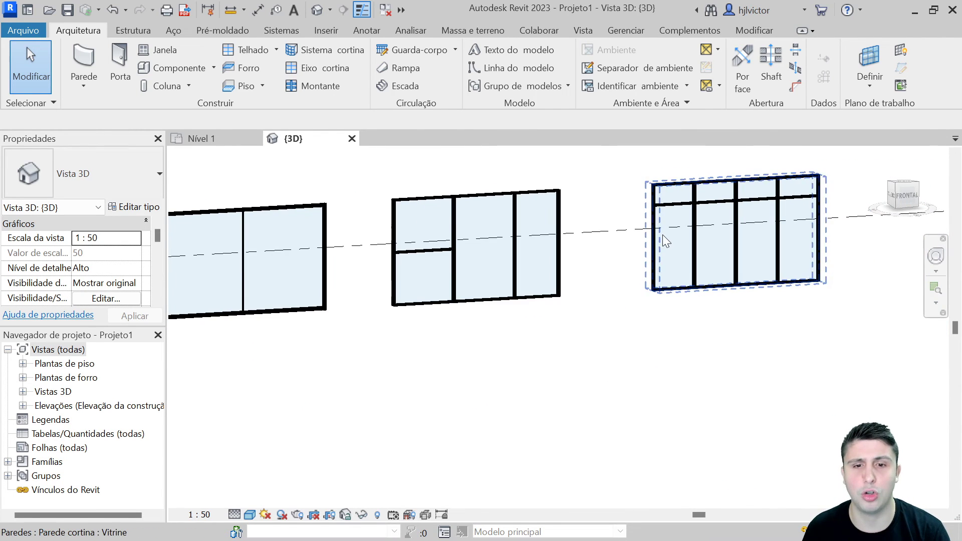
middle_click_drag(376, 217, 412, 247)
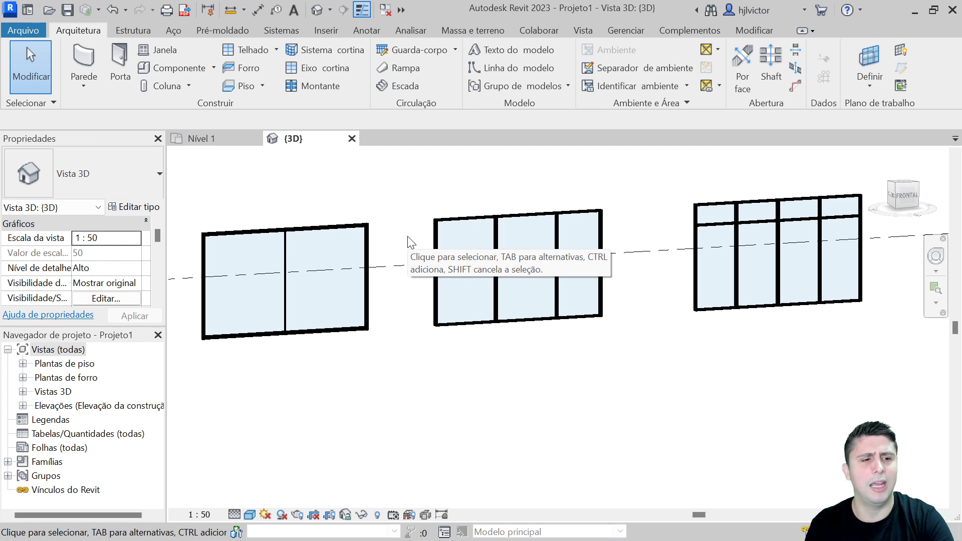
key("ctrl+z")
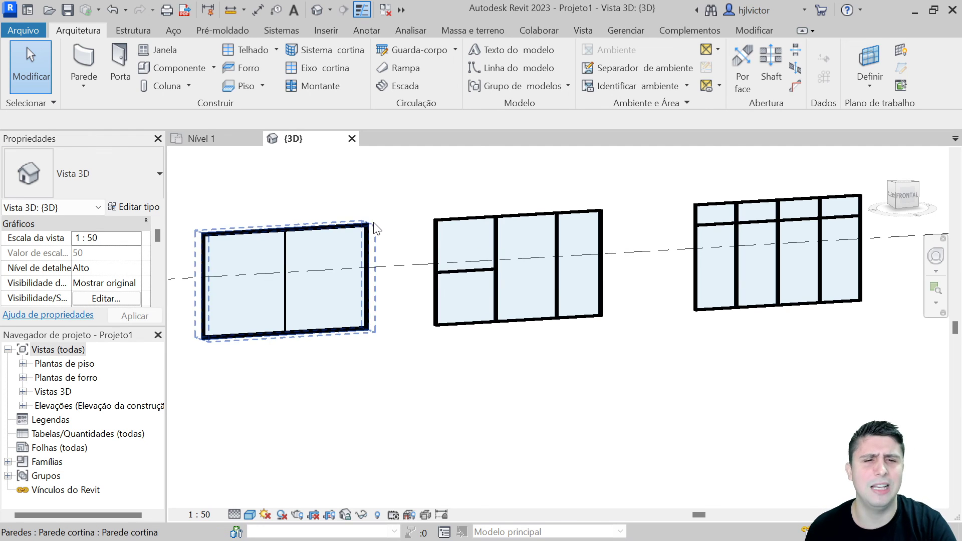